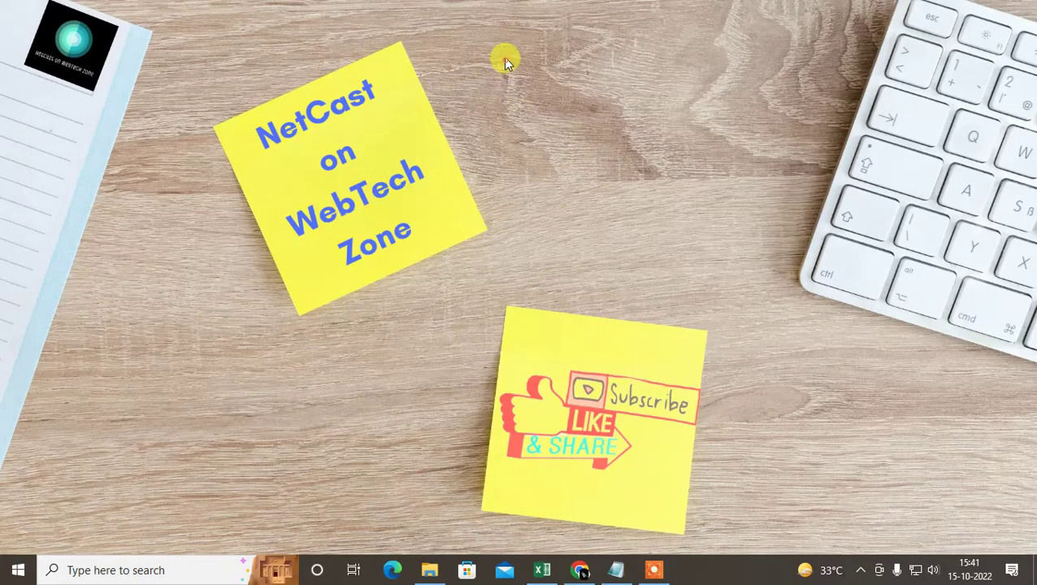
Refresh the desktop, then bring up Chrome on a new tab with the Google page
{"action": "right_click", "coordinate": [504, 57]}
{"action": "left_click", "coordinate": [569, 106]}
{"action": "key", "text": "alt+Tab"}
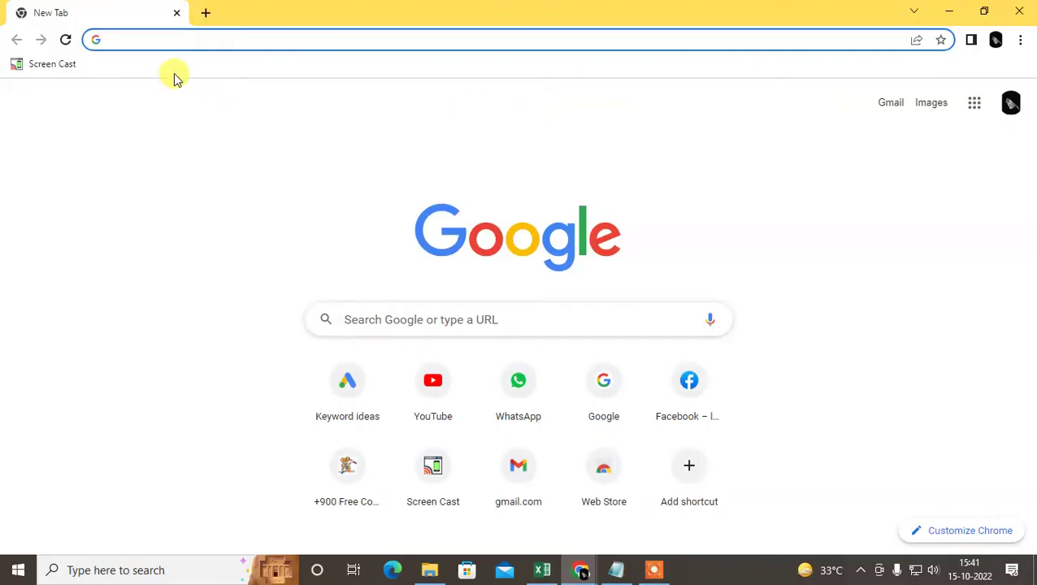
Search the web for 'web store' and open the Chrome Web Store
{"action": "left_click", "coordinate": [204, 36]}
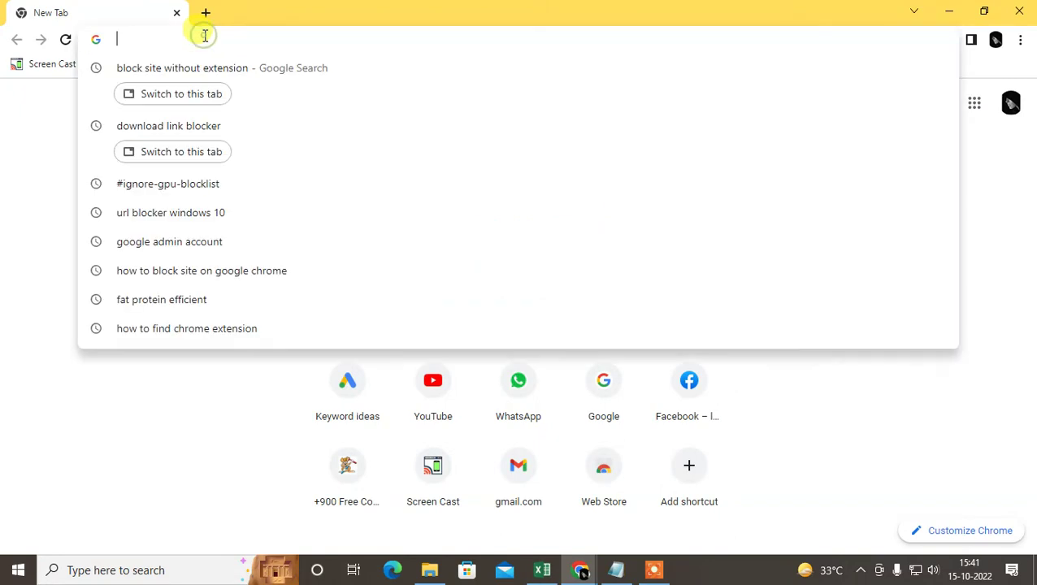
{"action": "left_click", "coordinate": [56, 120]}
{"action": "left_click", "coordinate": [145, 40]}
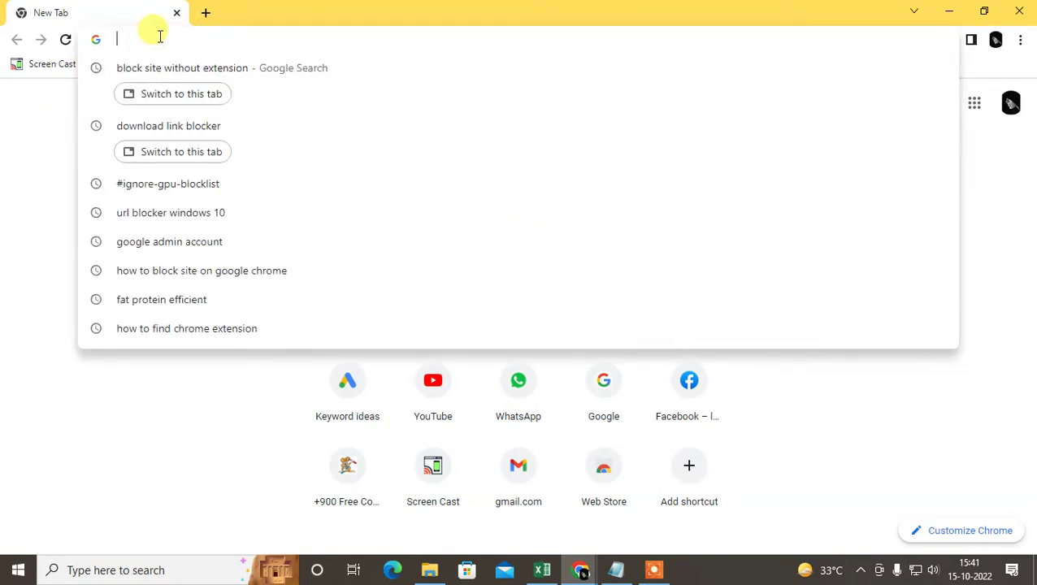
{"action": "type", "text": "web store"}
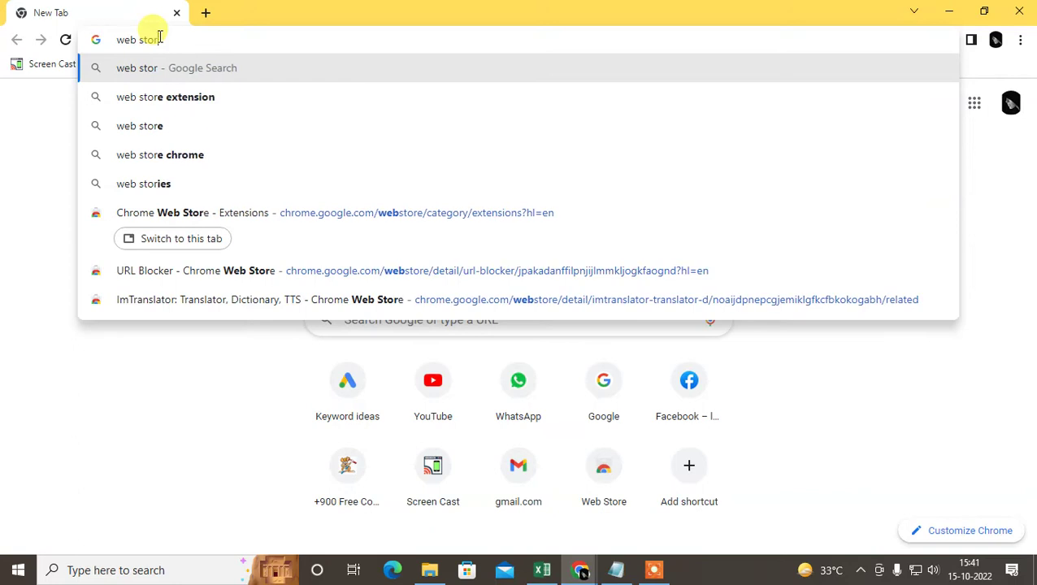
{"action": "key", "text": "Return"}
{"action": "left_click", "coordinate": [233, 223]}
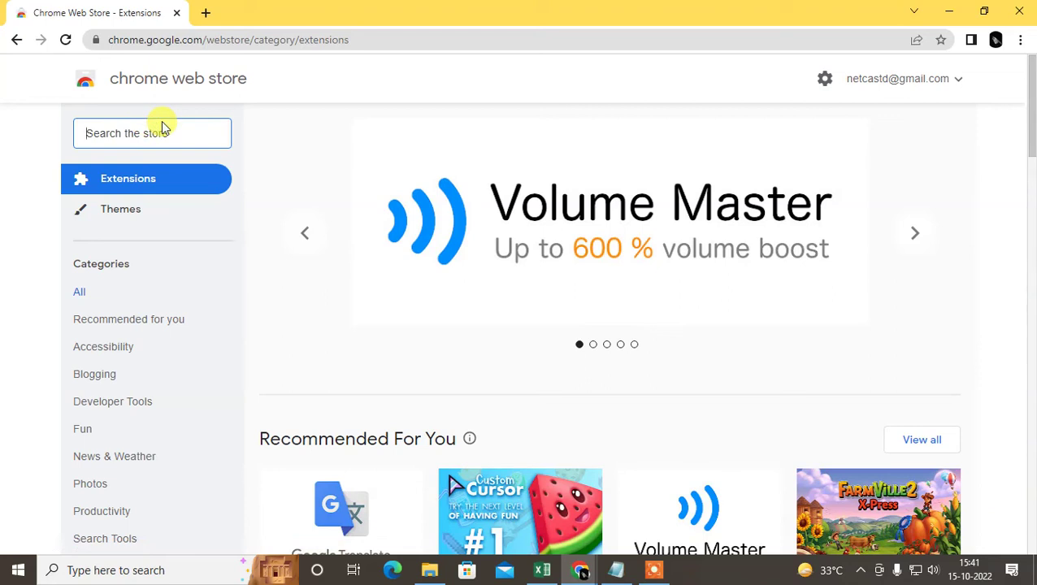
Search the store for 'linkblock', then replace the query with 'website blocker'
{"action": "type", "text": "linkb"}
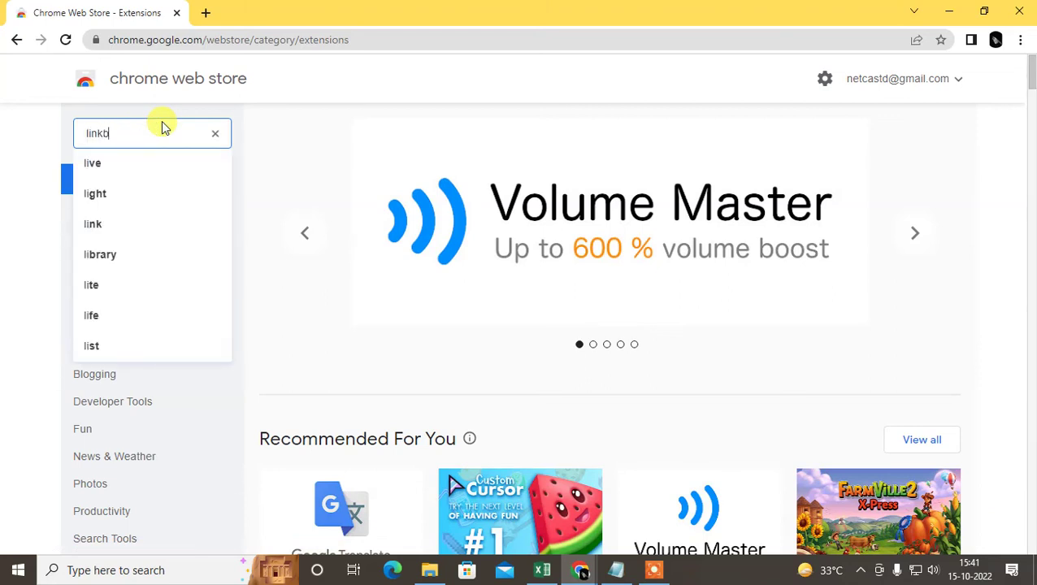
{"action": "type", "text": "locker"}
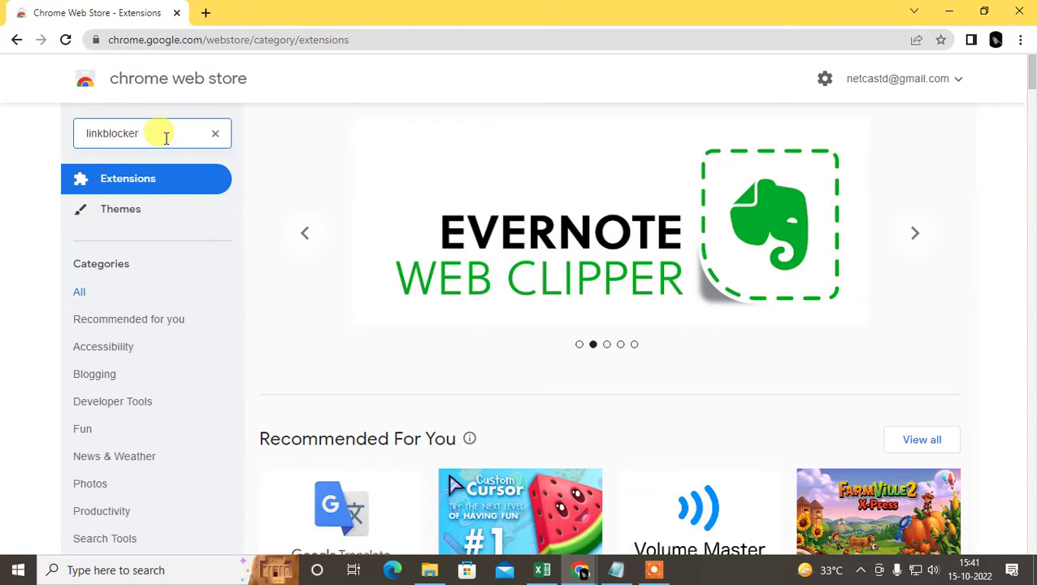
{"action": "key", "text": "Return"}
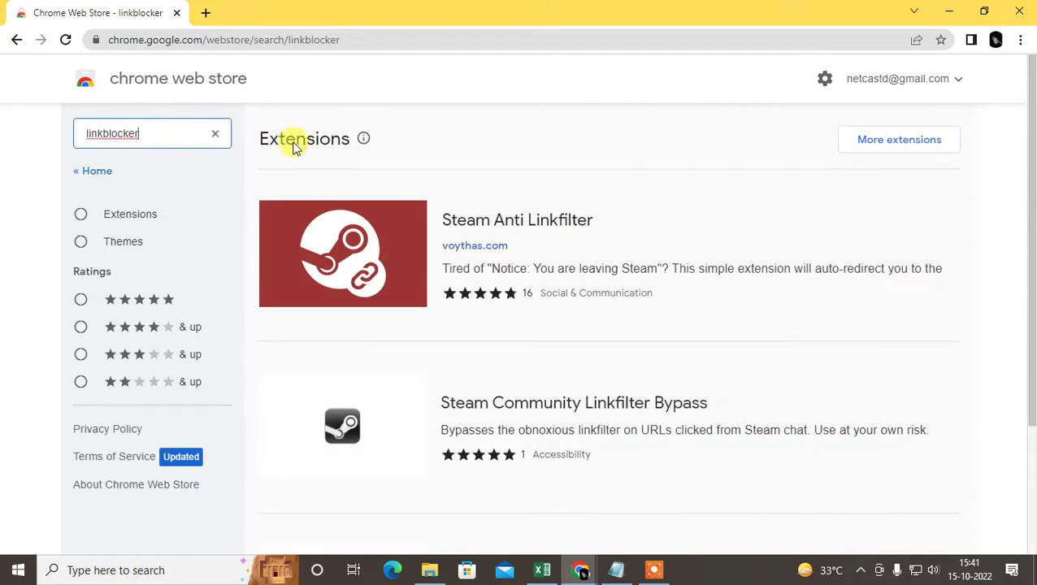
{"action": "scroll", "coordinate": [611, 241], "scroll_direction": "down", "scroll_amount": 2}
{"action": "scroll", "coordinate": [643, 262], "scroll_direction": "up", "scroll_amount": 2}
{"action": "left_click", "coordinate": [160, 133]}
{"action": "key", "text": "BackSpace"}
{"action": "key", "text": "BackSpace"}
{"action": "key", "text": "BackSpace"}
{"action": "key", "text": "BackSpace"}
{"action": "key", "text": "BackSpace"}
{"action": "key", "text": "BackSpace"}
{"action": "key", "text": "BackSpace"}
{"action": "key", "text": "BackSpace"}
{"action": "key", "text": "BackSpace"}
{"action": "key", "text": "BackSpace"}
{"action": "key", "text": "BackSpace"}
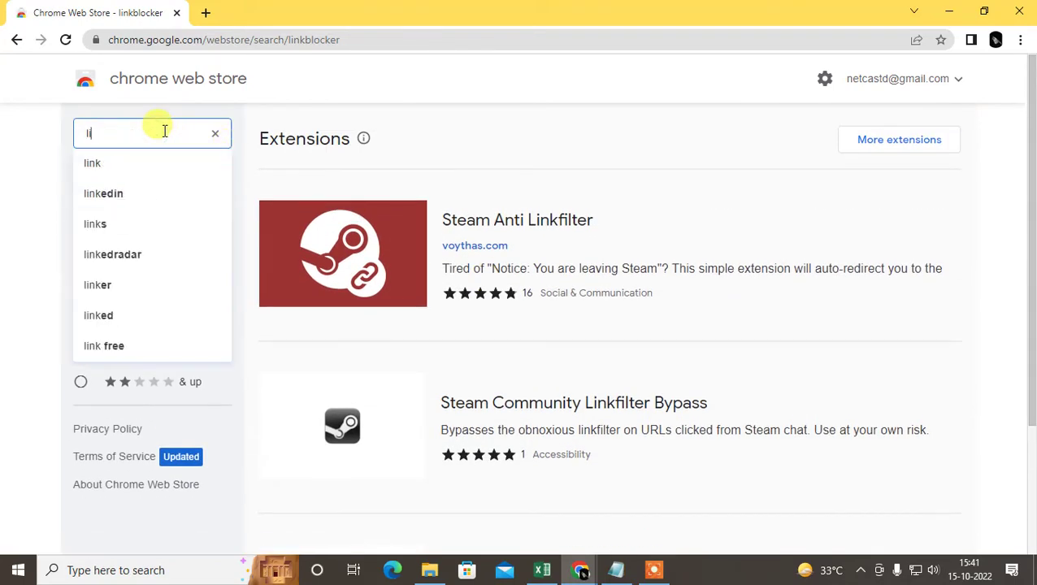
{"action": "type", "text": "website l"}
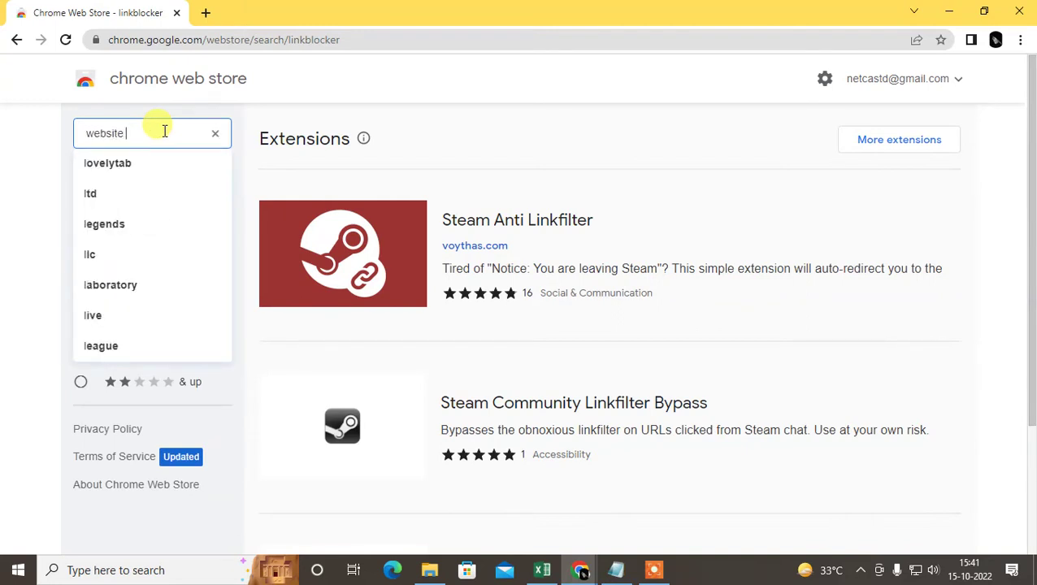
{"action": "type", "text": "loc"}
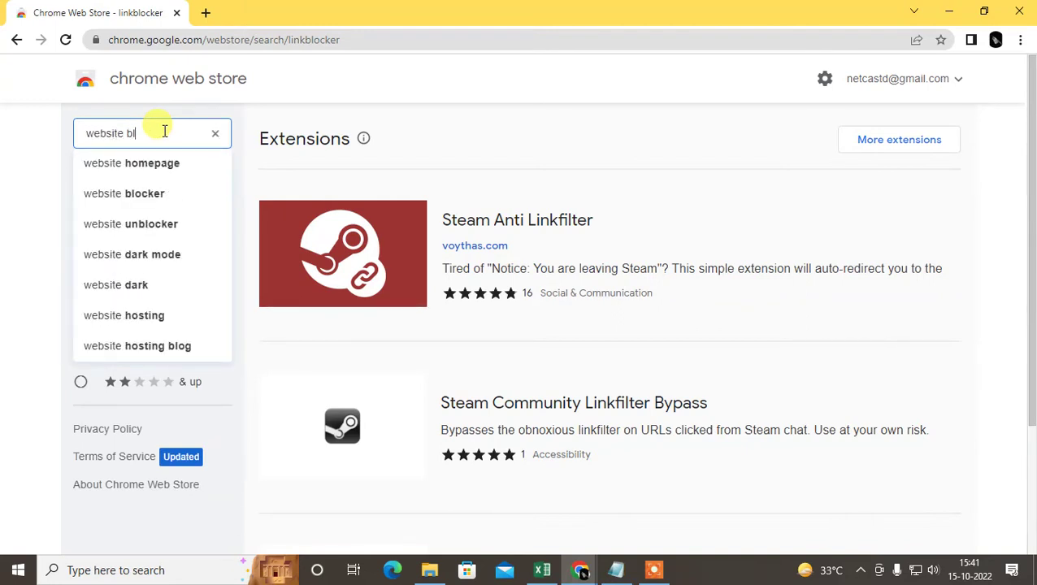
{"action": "type", "text": "k"}
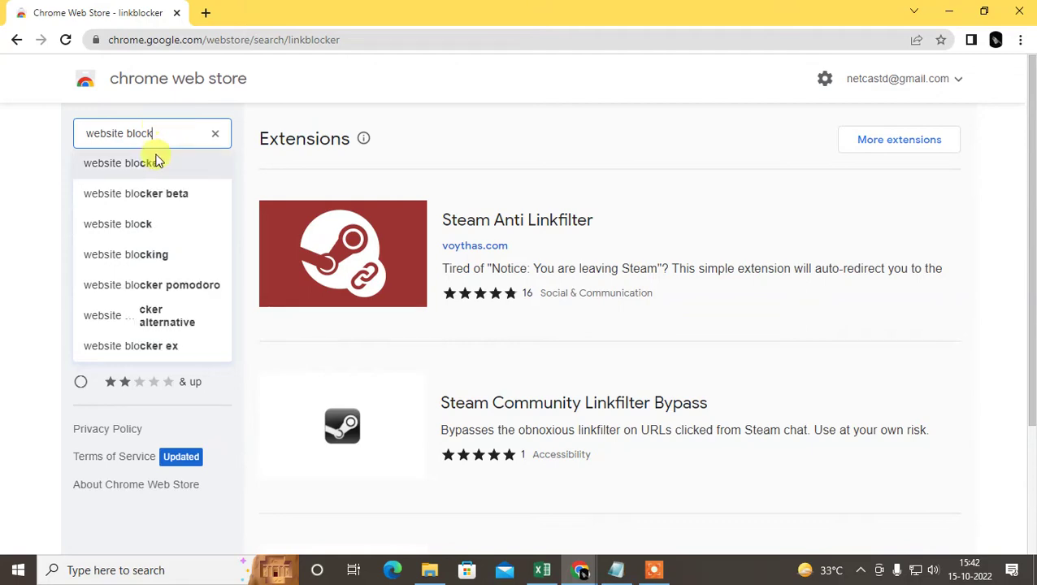
{"action": "left_click", "coordinate": [159, 163]}
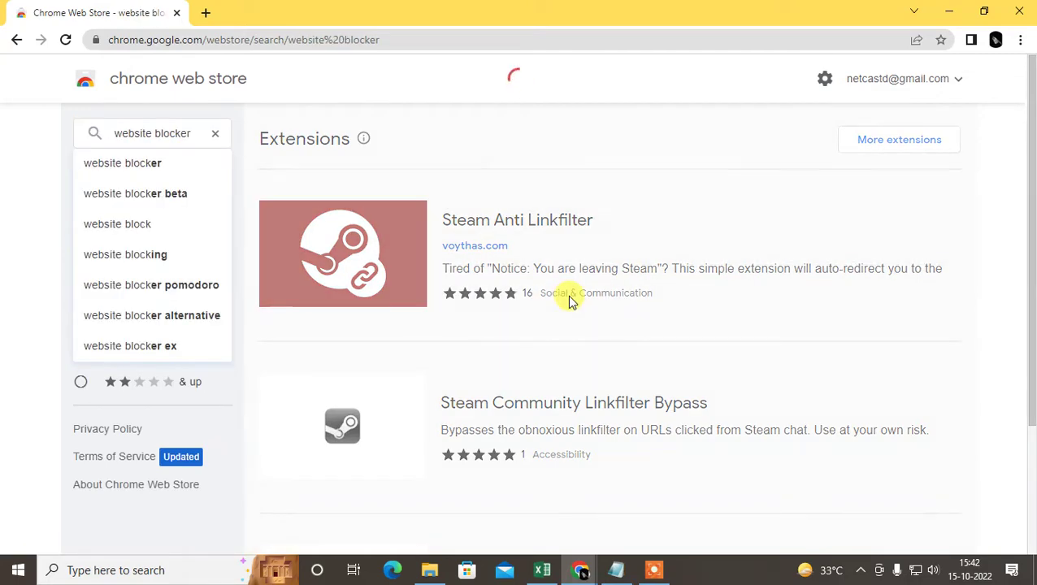
Browse the website blocker results, search 'block site', and open the BlockSite extension page
{"action": "scroll", "coordinate": [571, 302], "scroll_direction": "down", "scroll_amount": 10}
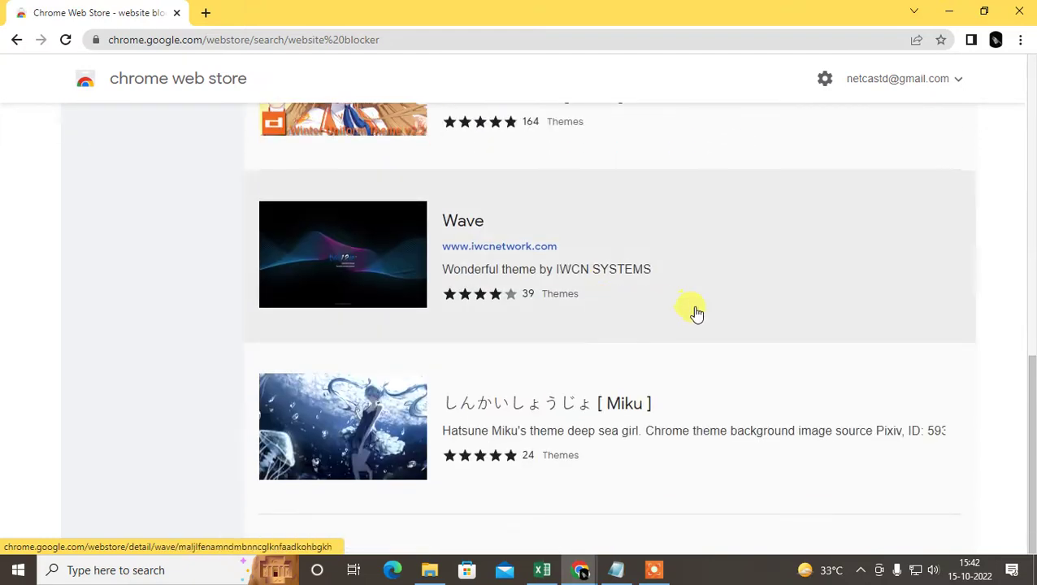
{"action": "scroll", "coordinate": [691, 311], "scroll_direction": "up", "scroll_amount": 10}
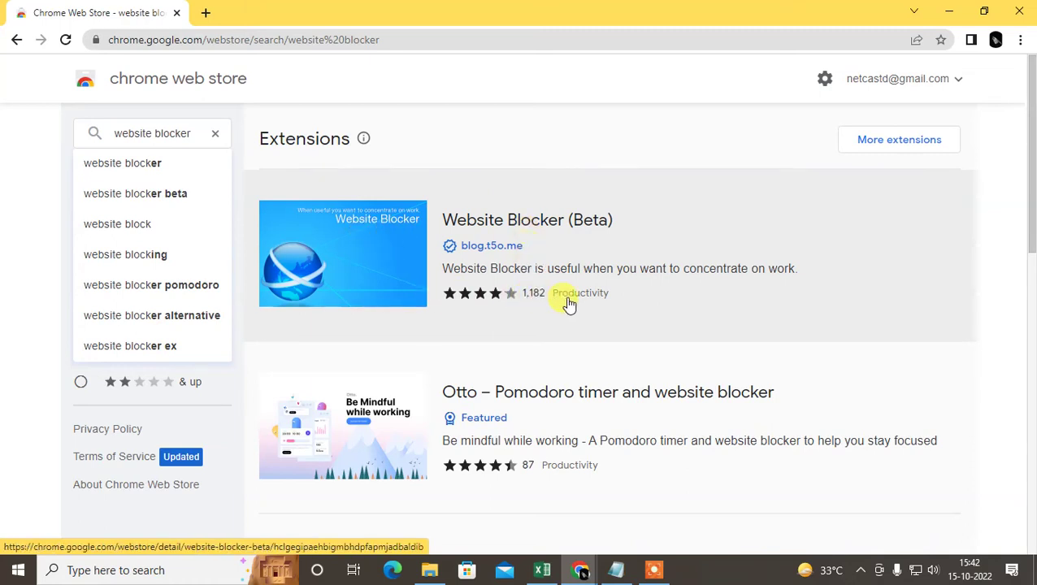
{"action": "scroll", "coordinate": [568, 301], "scroll_direction": "down", "scroll_amount": 1}
{"action": "scroll", "coordinate": [569, 303], "scroll_direction": "up", "scroll_amount": 1}
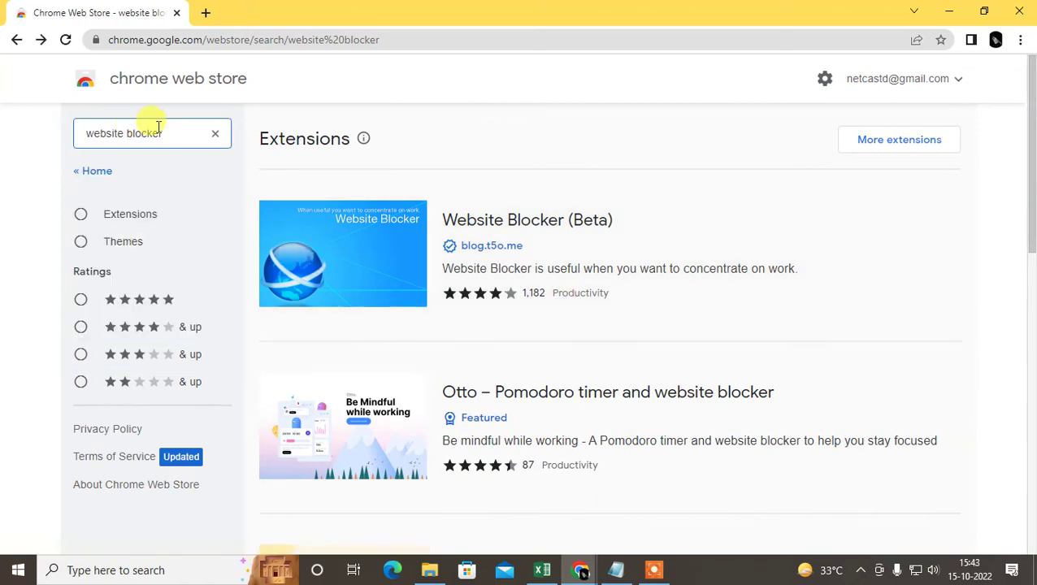
{"action": "left_click_drag", "start_coordinate": [162, 133], "coordinate": [2, 135]}
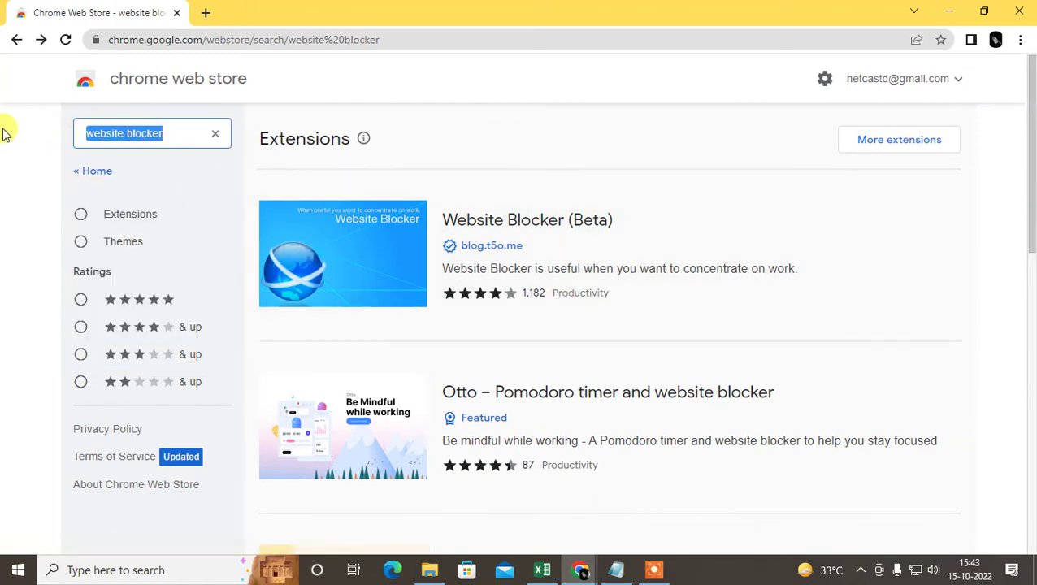
{"action": "type", "text": "block site"}
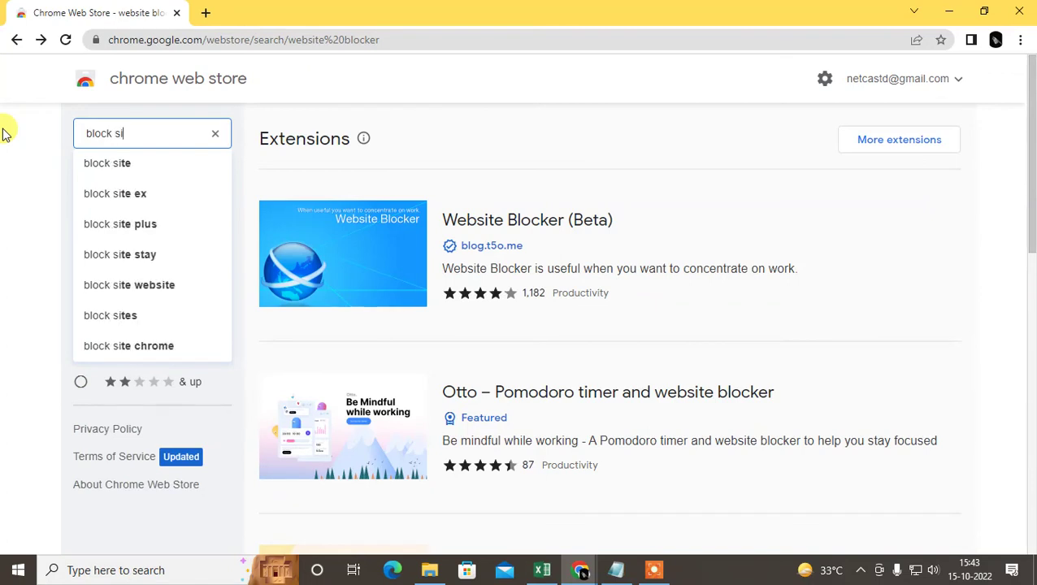
{"action": "key", "text": "Return"}
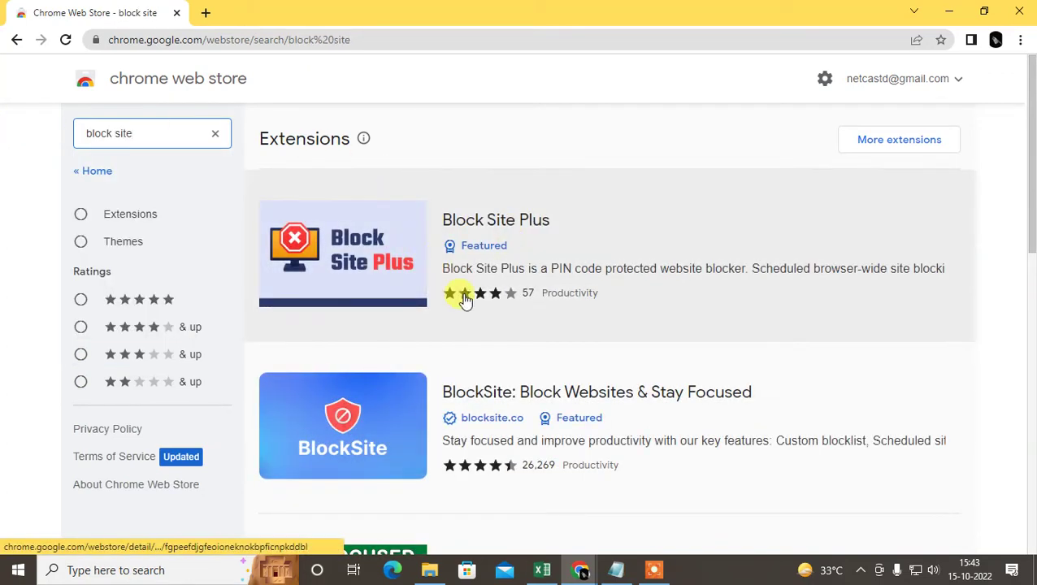
{"action": "scroll", "coordinate": [497, 331], "scroll_direction": "down", "scroll_amount": 1}
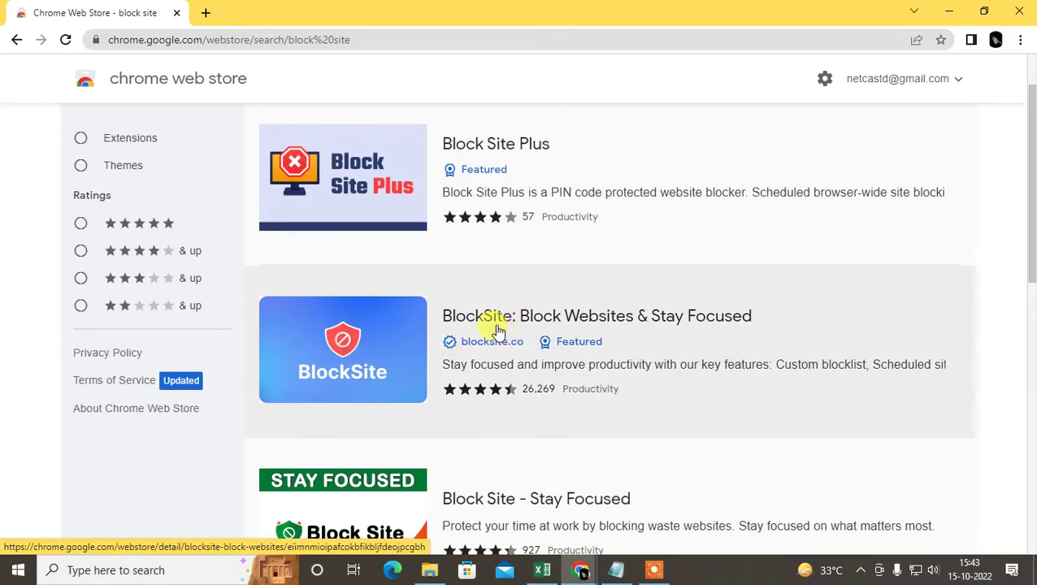
{"action": "left_click", "coordinate": [271, 358]}
Add BlockSite: Block Websites & Stay Focused to Chrome, then open a new tab
{"action": "left_click", "coordinate": [819, 203]}
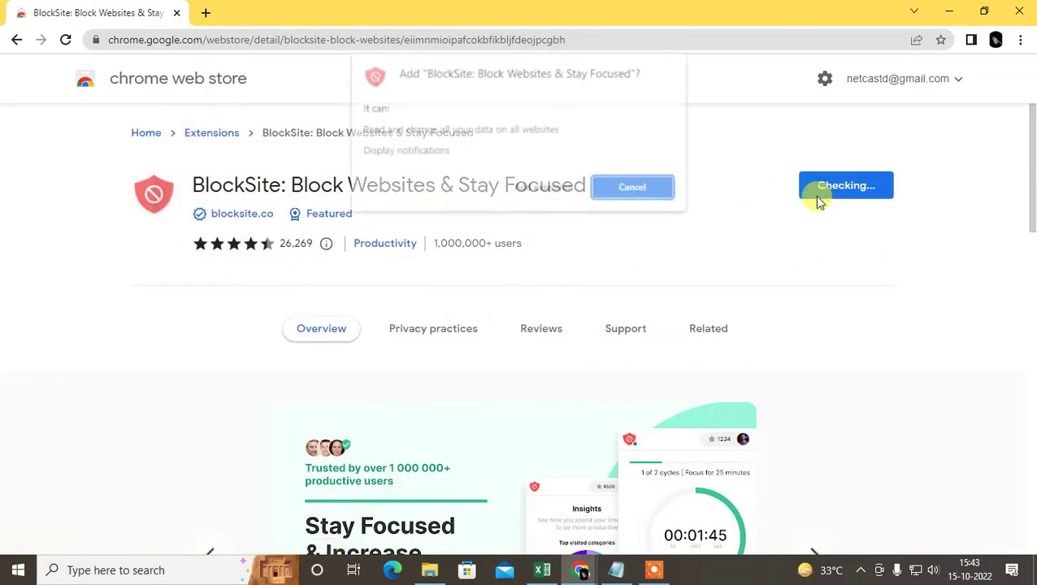
{"action": "left_click", "coordinate": [540, 187]}
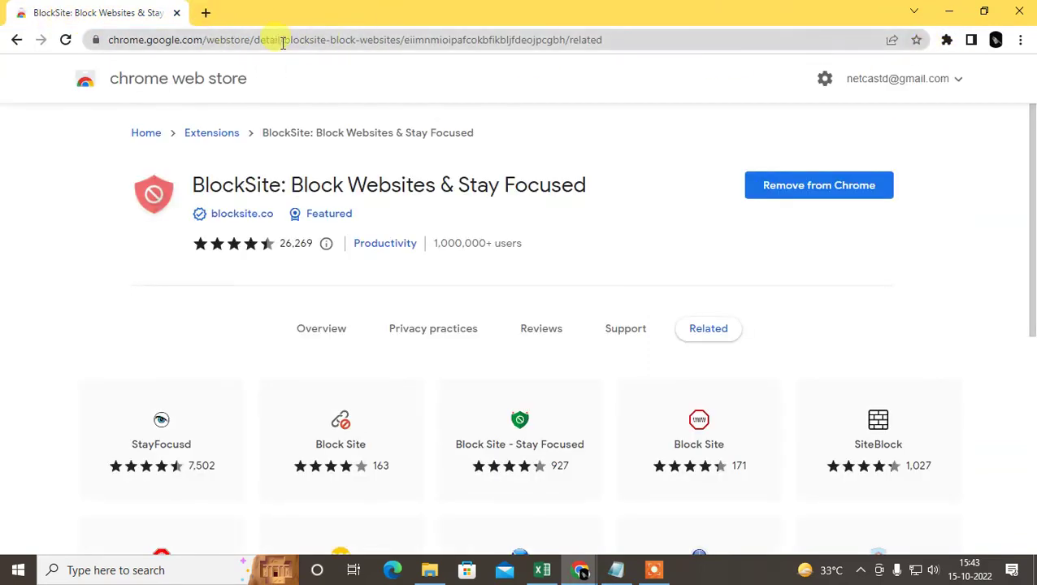
{"action": "left_click", "coordinate": [208, 14]}
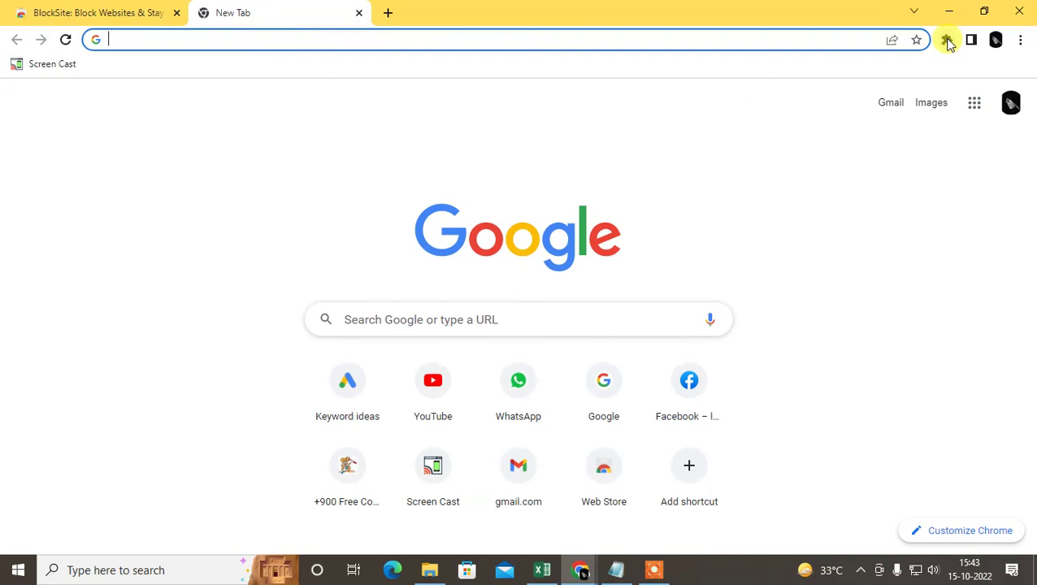
Pin BlockSite to the toolbar, agree to its permissions, and open its Block Sites page
{"action": "left_click", "coordinate": [947, 40]}
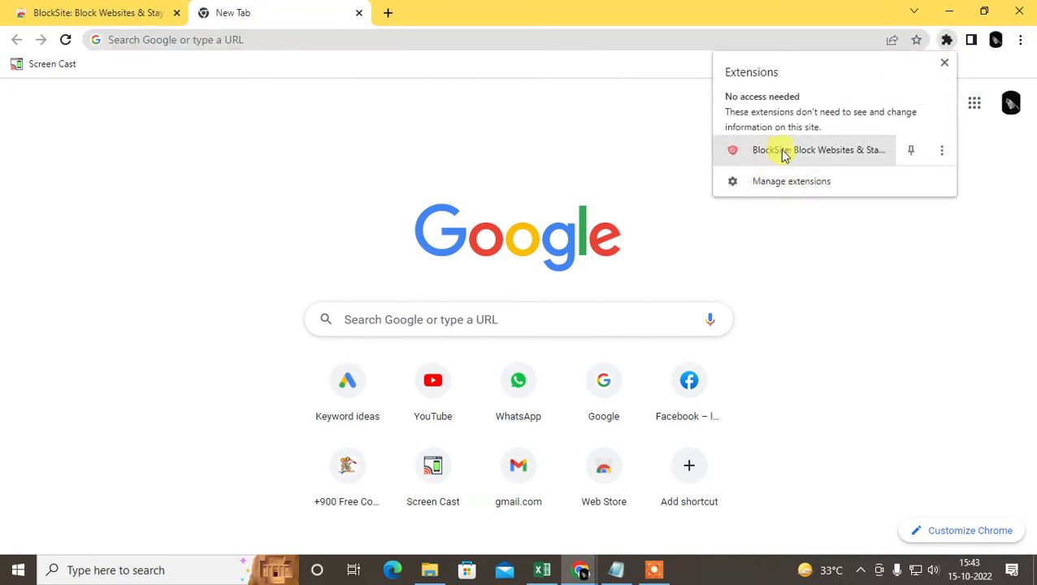
{"action": "left_click", "coordinate": [912, 153]}
{"action": "left_click", "coordinate": [919, 232]}
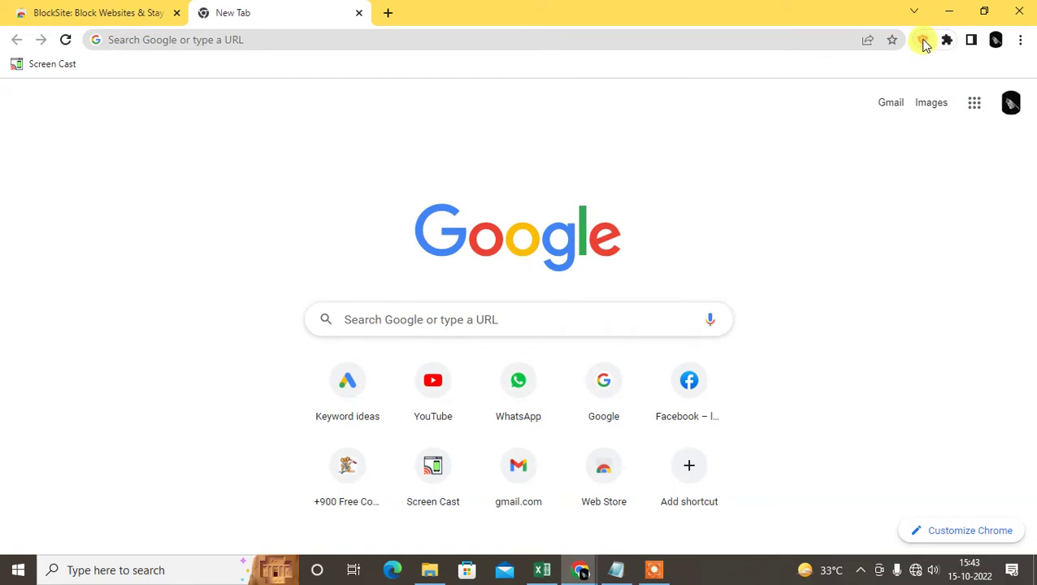
{"action": "left_click", "coordinate": [924, 45]}
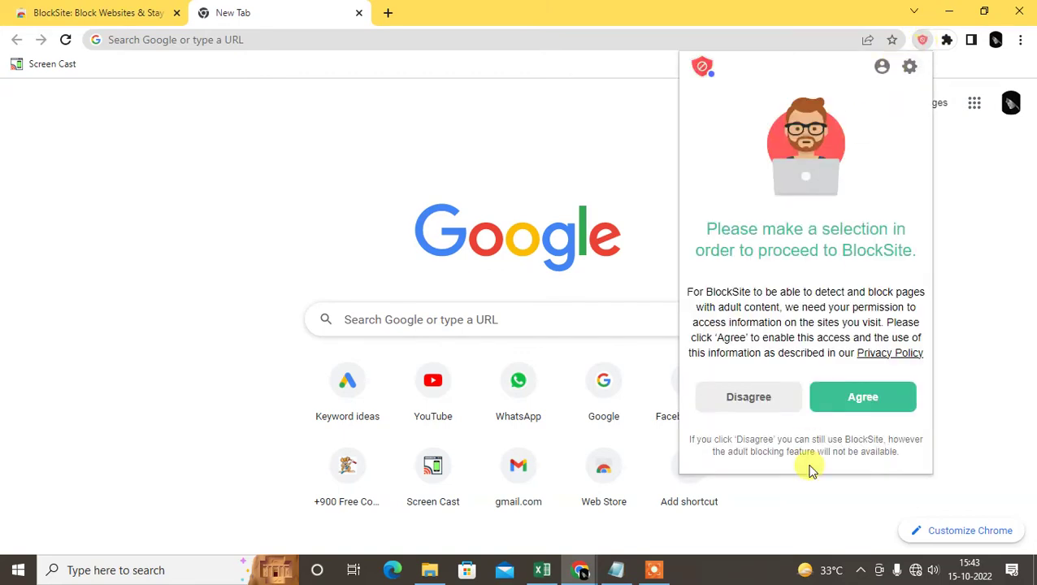
{"action": "left_click", "coordinate": [842, 405]}
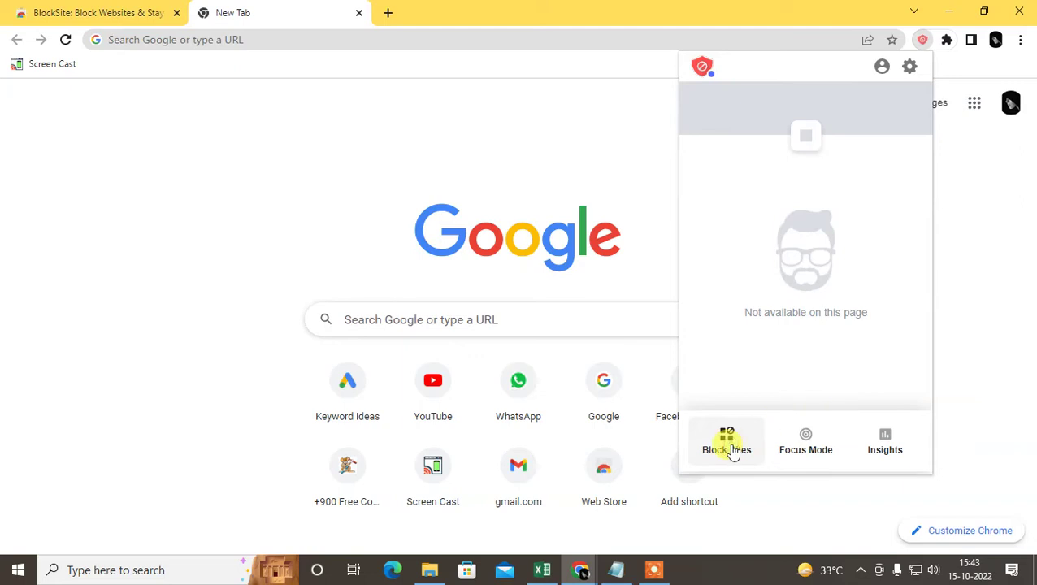
{"action": "left_click", "coordinate": [910, 68]}
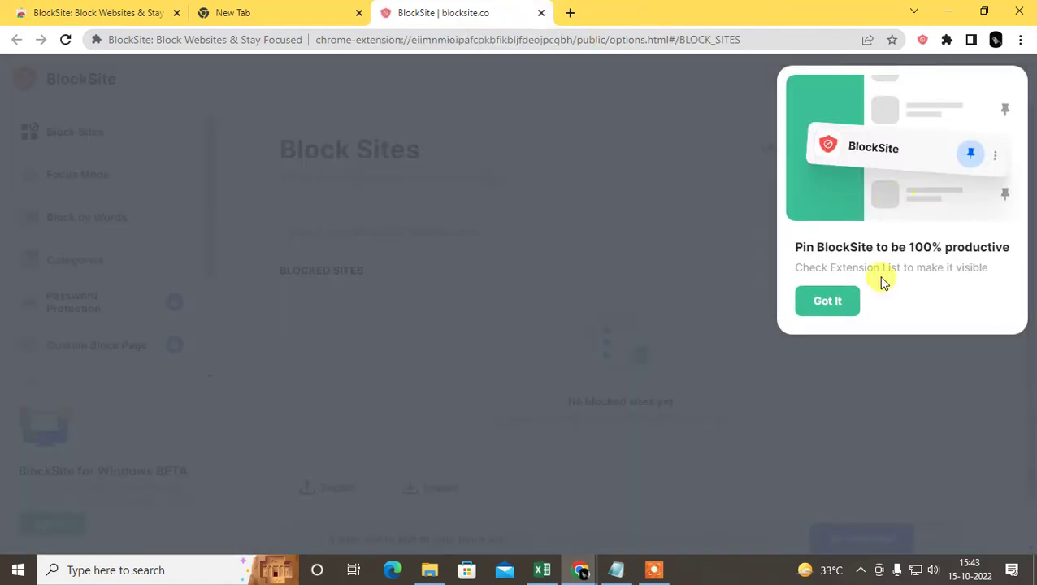
{"action": "left_click", "coordinate": [837, 309]}
Enter facebook.com in the Block Sites address field and add it to the list
{"action": "left_click", "coordinate": [465, 234]}
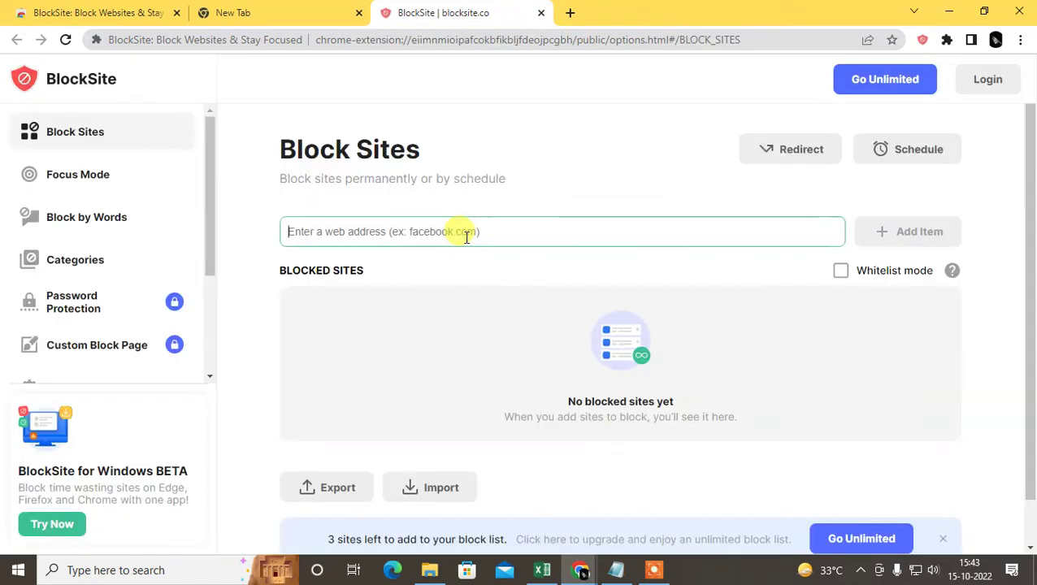
{"action": "type", "text": "facebook."}
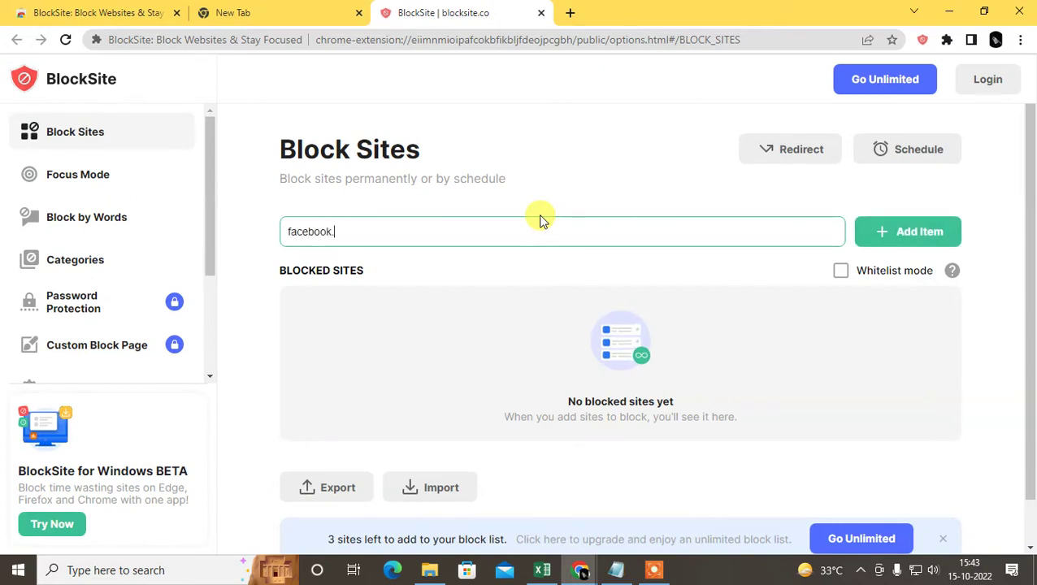
{"action": "type", "text": "com"}
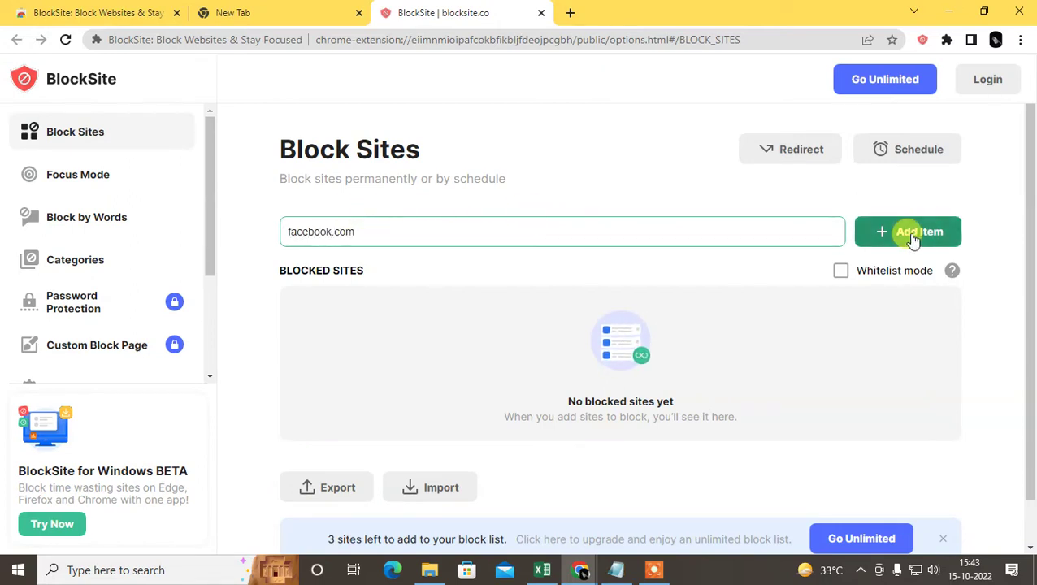
{"action": "left_click", "coordinate": [868, 233]}
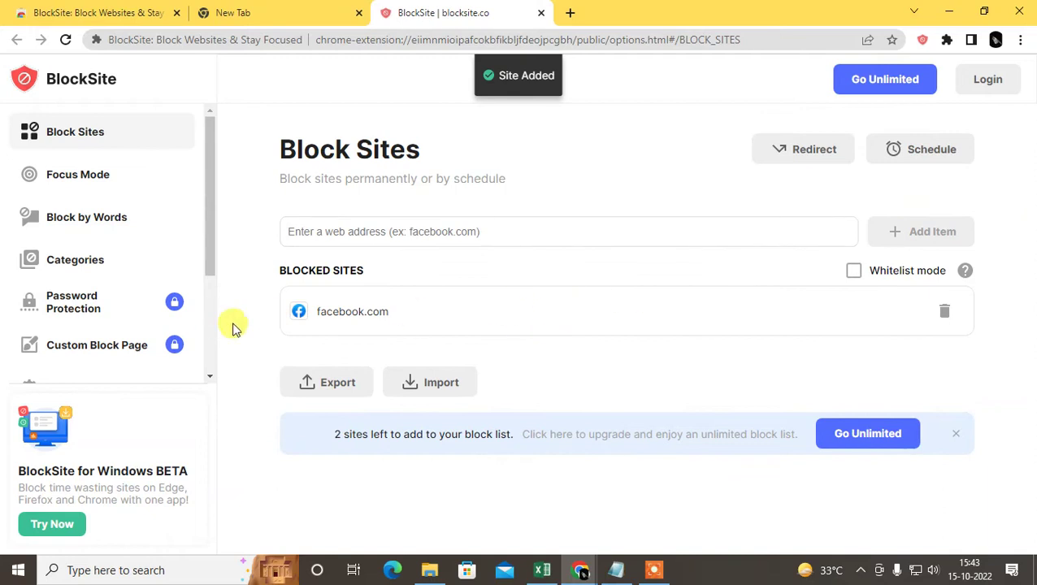
{"action": "scroll", "coordinate": [33, 252], "scroll_direction": "down", "scroll_amount": 2}
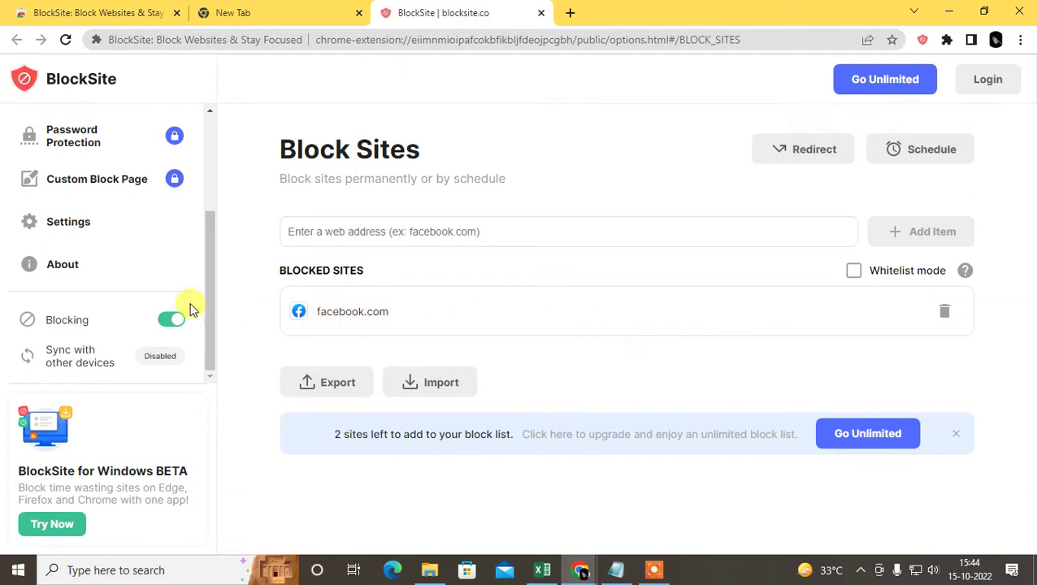
{"action": "left_click", "coordinate": [65, 224]}
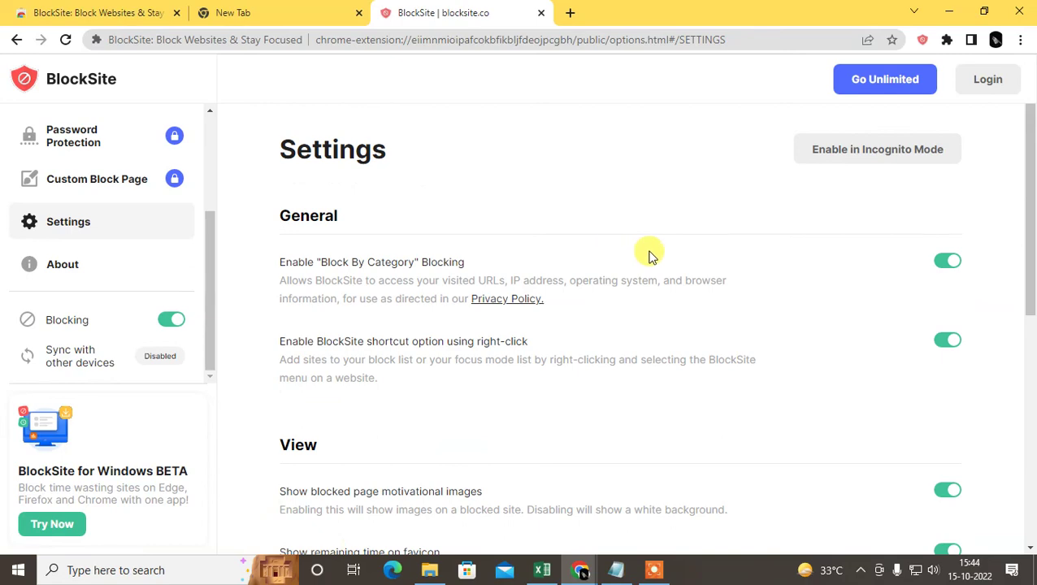
{"action": "left_click", "coordinate": [874, 152]}
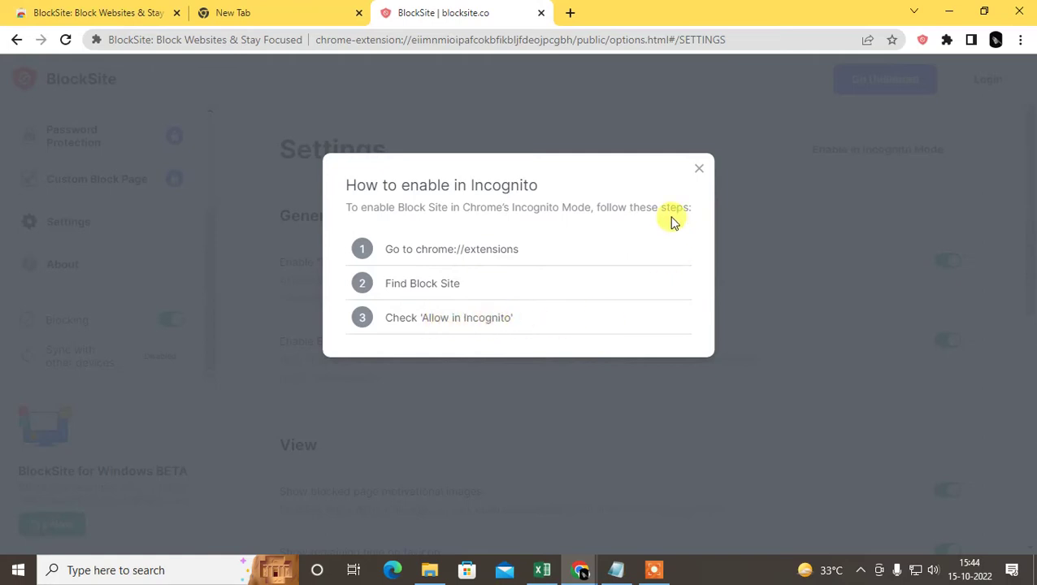
{"action": "left_click", "coordinate": [700, 177]}
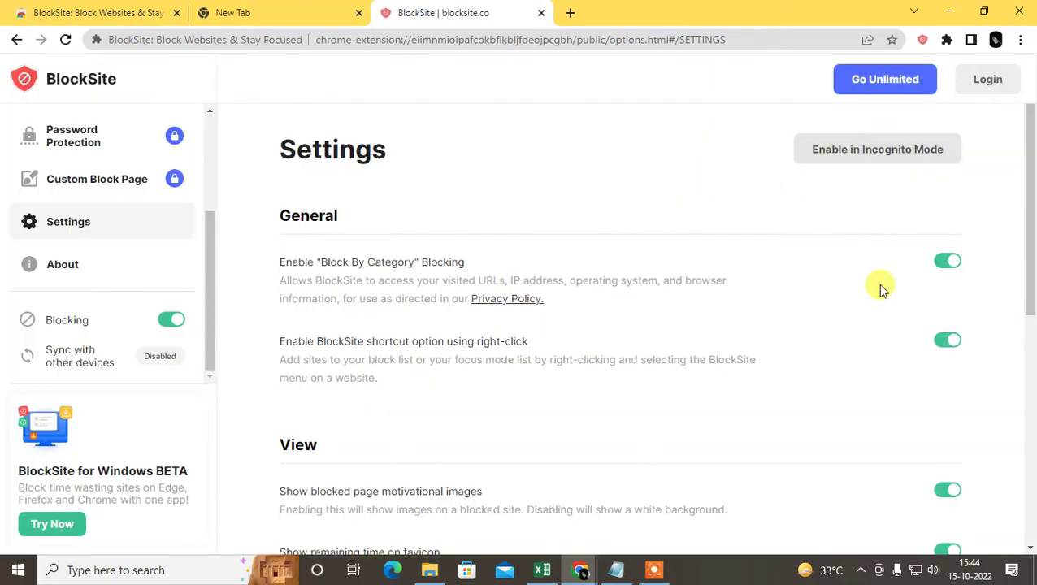
{"action": "scroll", "coordinate": [881, 301], "scroll_direction": "down", "scroll_amount": 3}
{"action": "scroll", "coordinate": [883, 307], "scroll_direction": "down", "scroll_amount": 3}
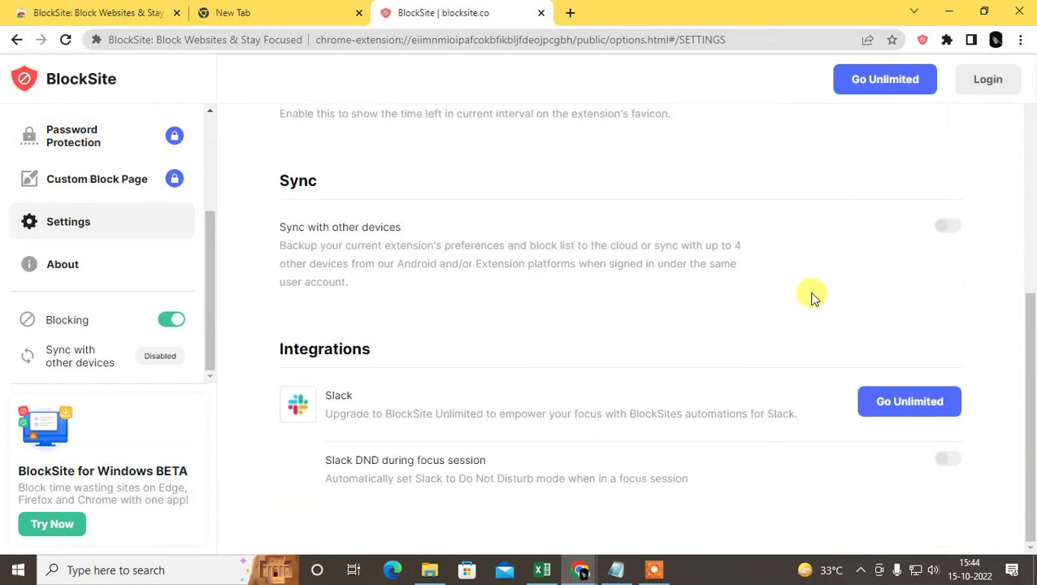
{"action": "scroll", "coordinate": [147, 372], "scroll_direction": "up", "scroll_amount": 1}
{"action": "scroll", "coordinate": [150, 365], "scroll_direction": "up", "scroll_amount": 2}
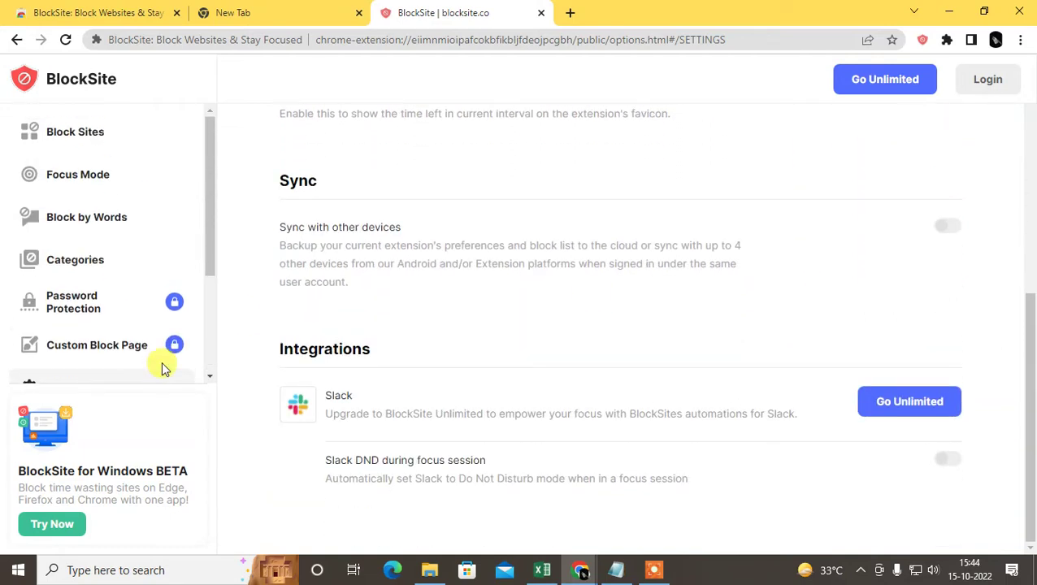
{"action": "left_click", "coordinate": [82, 132]}
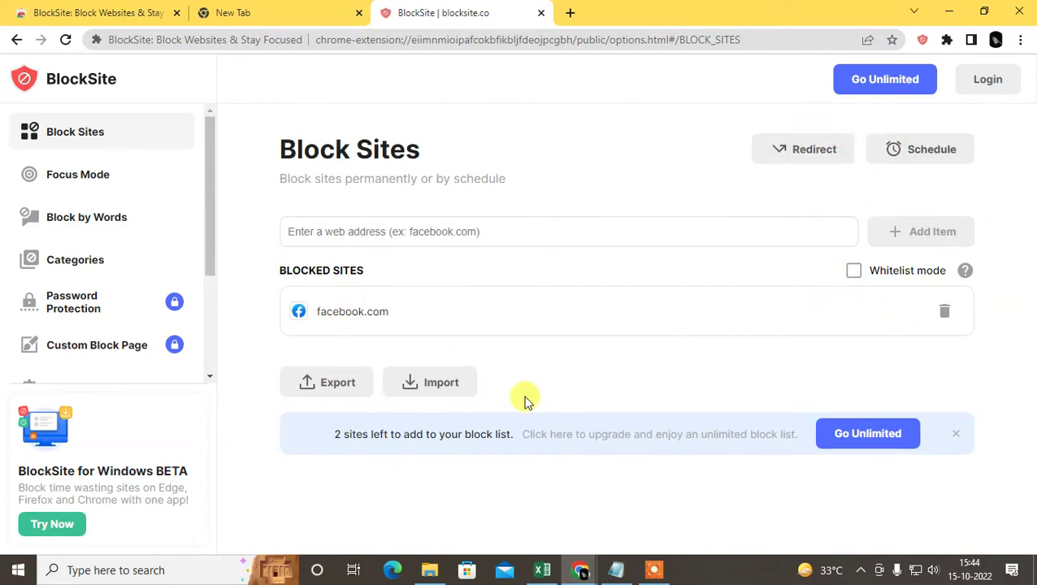
View BlockSite's Incognito enabling instructions in Settings, then close them
{"action": "left_click", "coordinate": [349, 312]}
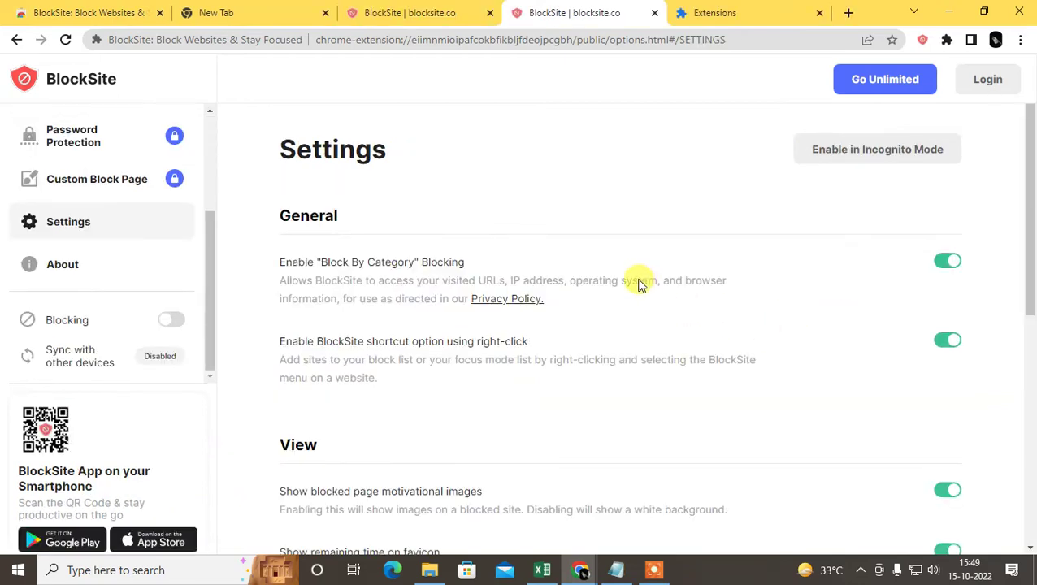
{"action": "left_click", "coordinate": [852, 156]}
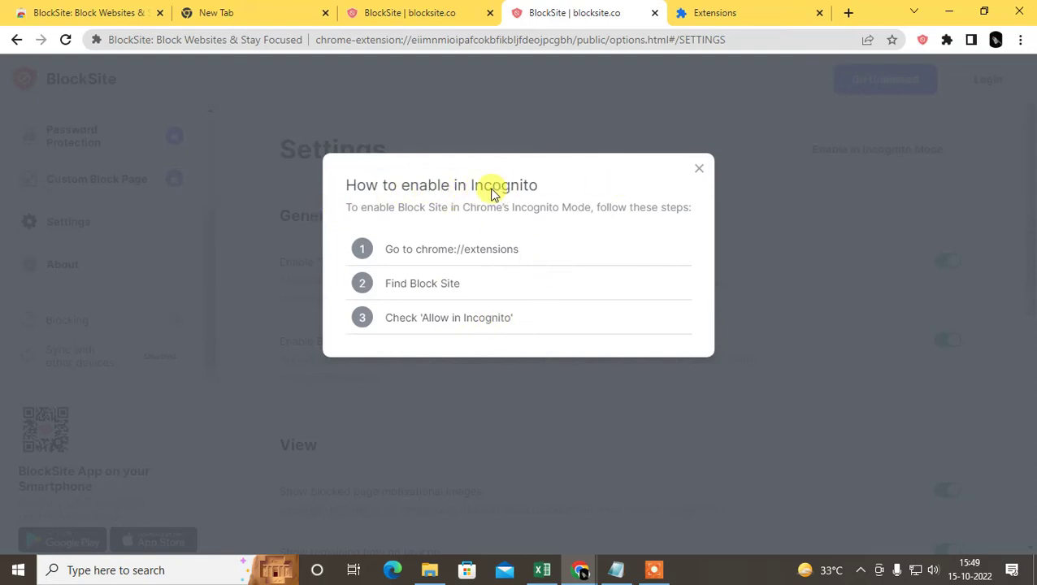
{"action": "left_click", "coordinate": [700, 169]}
Visit the Password Protection and About pages, then delete facebook.com from Block Sites
{"action": "left_click", "coordinate": [91, 144]}
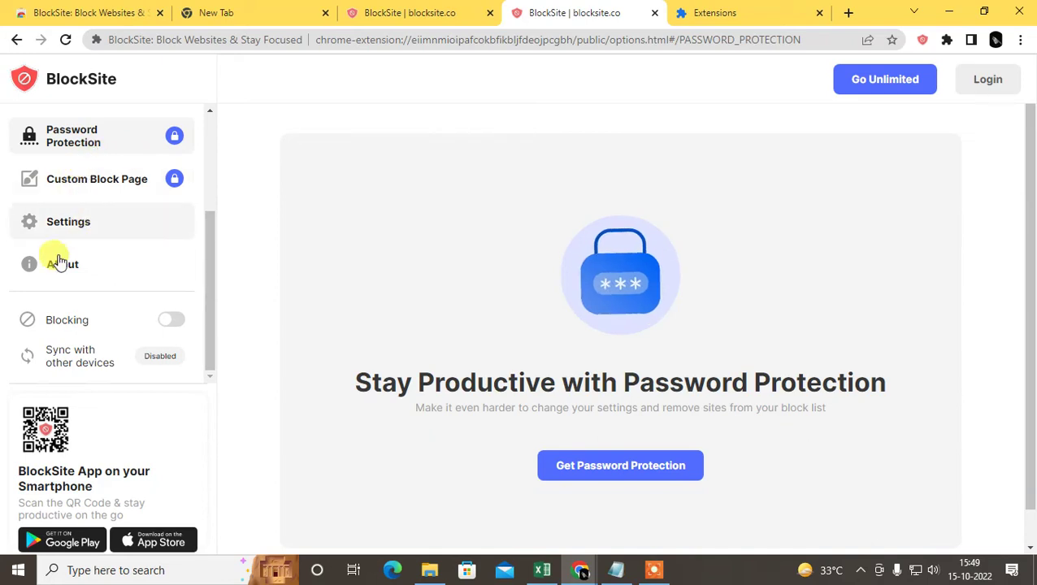
{"action": "left_click", "coordinate": [58, 221]}
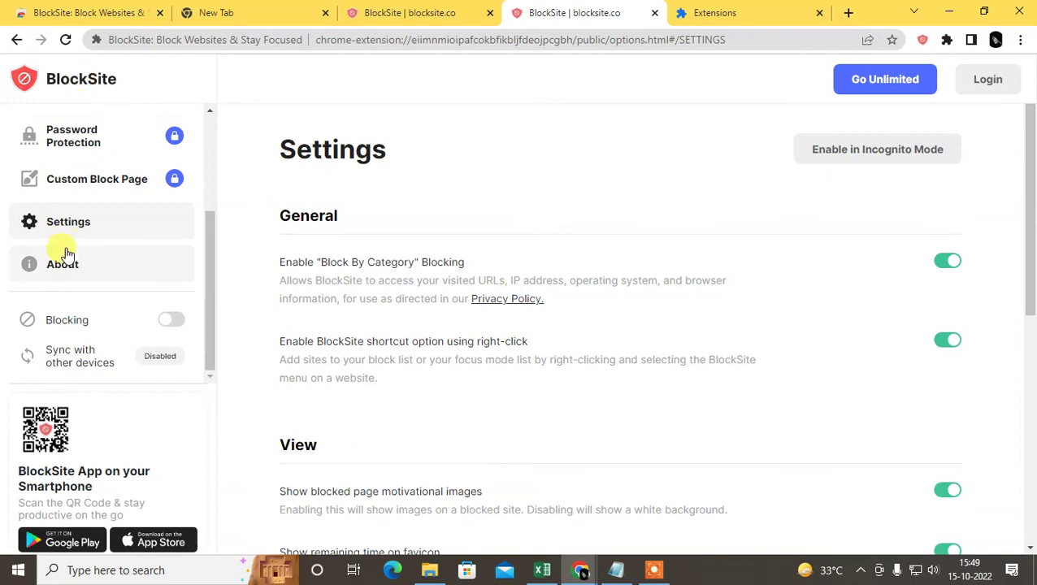
{"action": "left_click", "coordinate": [69, 270]}
{"action": "scroll", "coordinate": [104, 342], "scroll_direction": "up", "scroll_amount": 2}
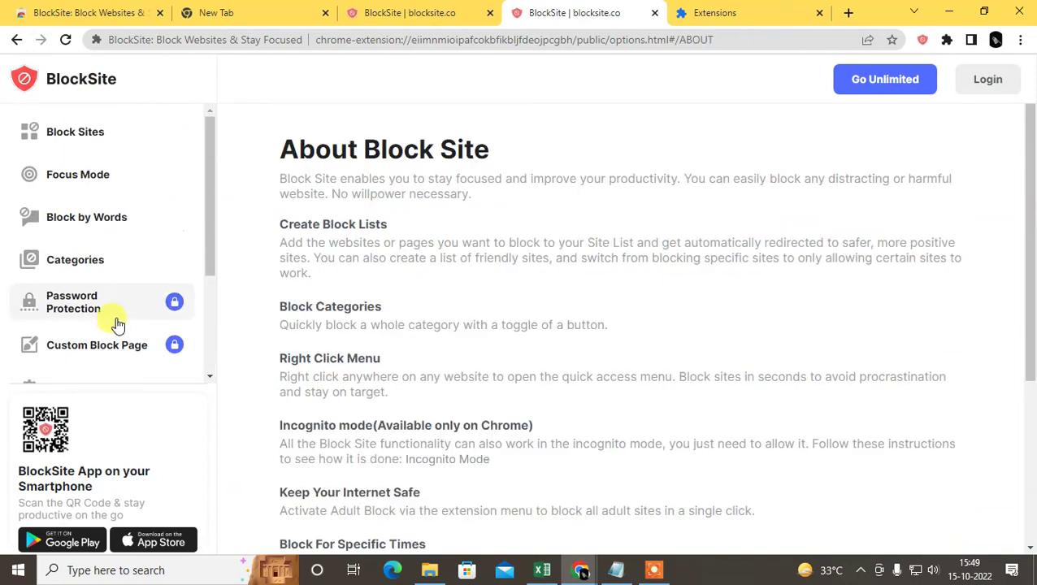
{"action": "left_click", "coordinate": [75, 133]}
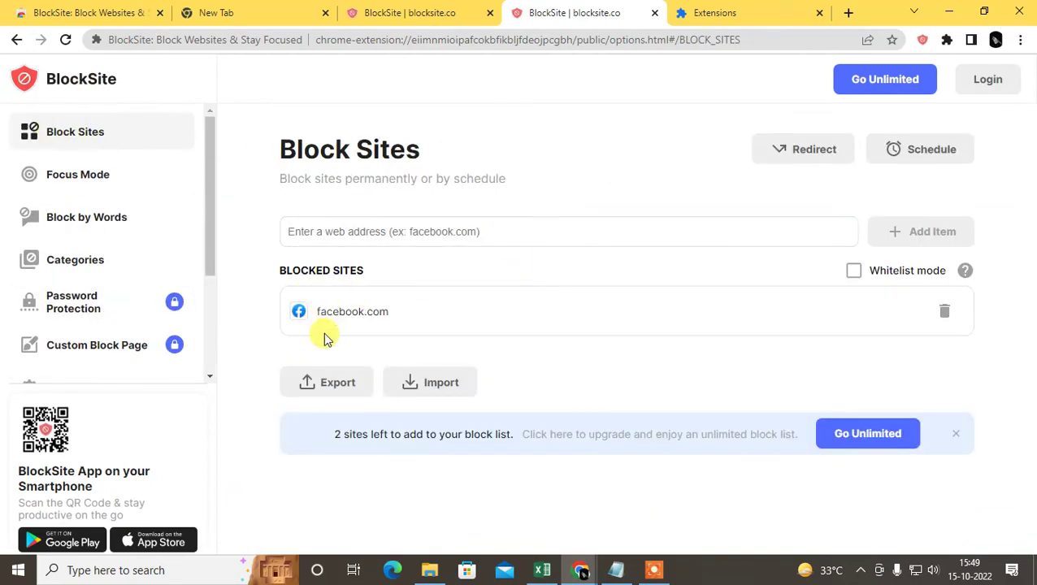
{"action": "left_click", "coordinate": [946, 313]}
Close the BlockSite options tab, show the desktop with Win+D, and refresh it twice
{"action": "left_click", "coordinate": [655, 13]}
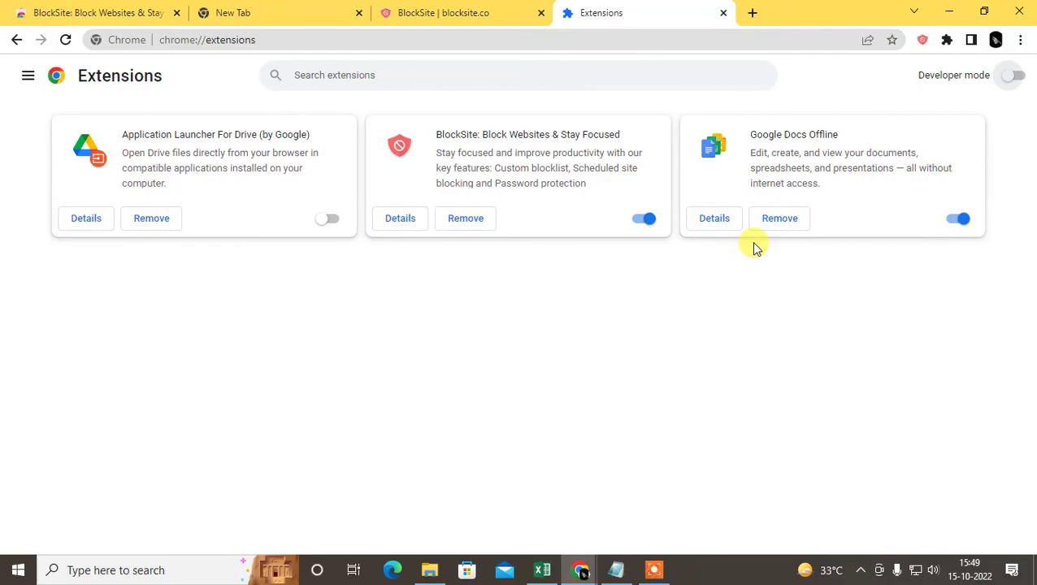
{"action": "key", "text": "super+d"}
{"action": "right_click", "coordinate": [564, 108]}
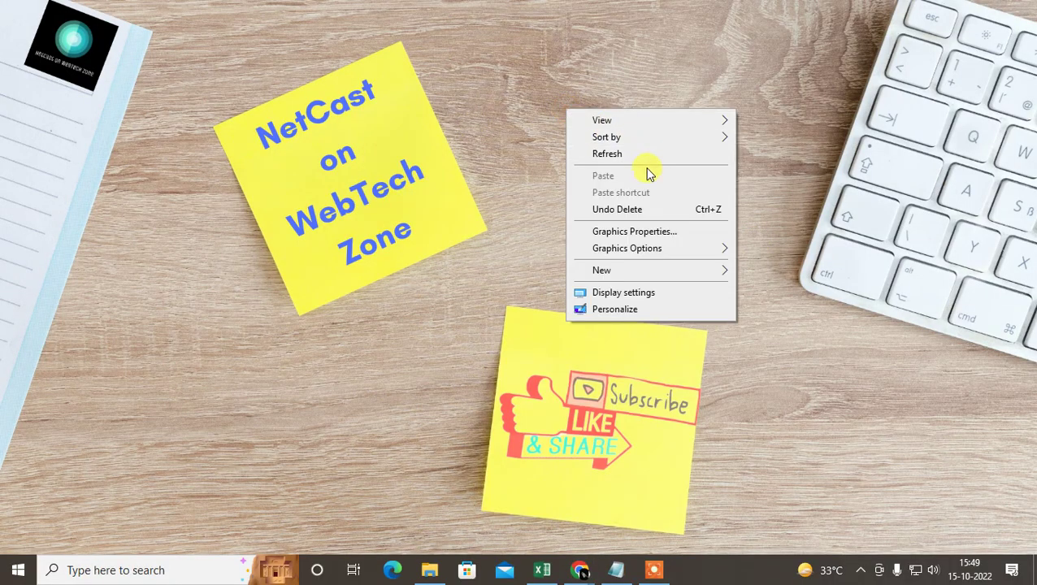
{"action": "left_click", "coordinate": [631, 158]}
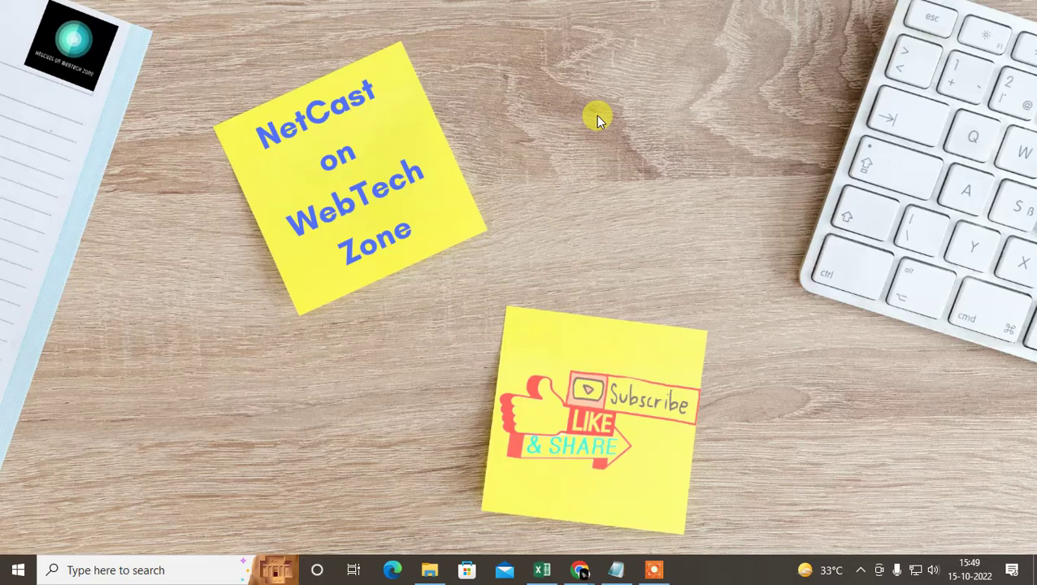
{"action": "right_click", "coordinate": [565, 103]}
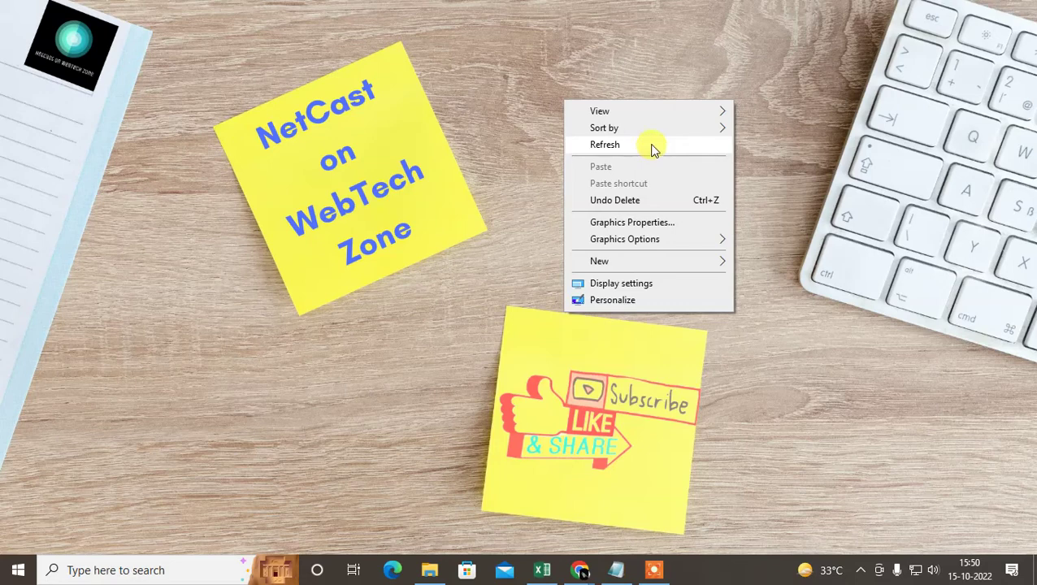
{"action": "left_click", "coordinate": [654, 146]}
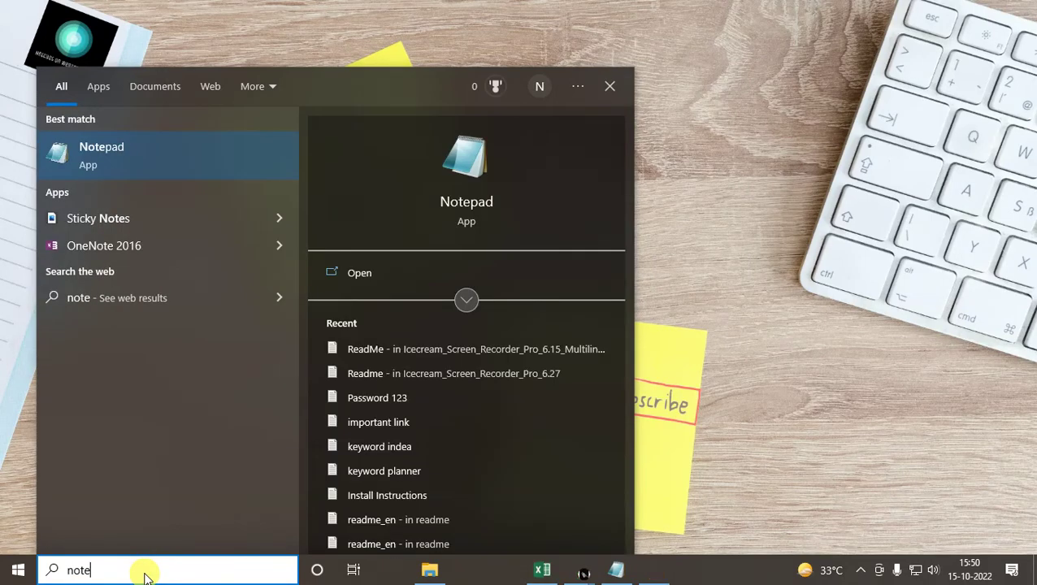
Close the ordinary Notepad, then search 'note' and run Notepad as administrator, accepting UAC
{"action": "left_click", "coordinate": [111, 158]}
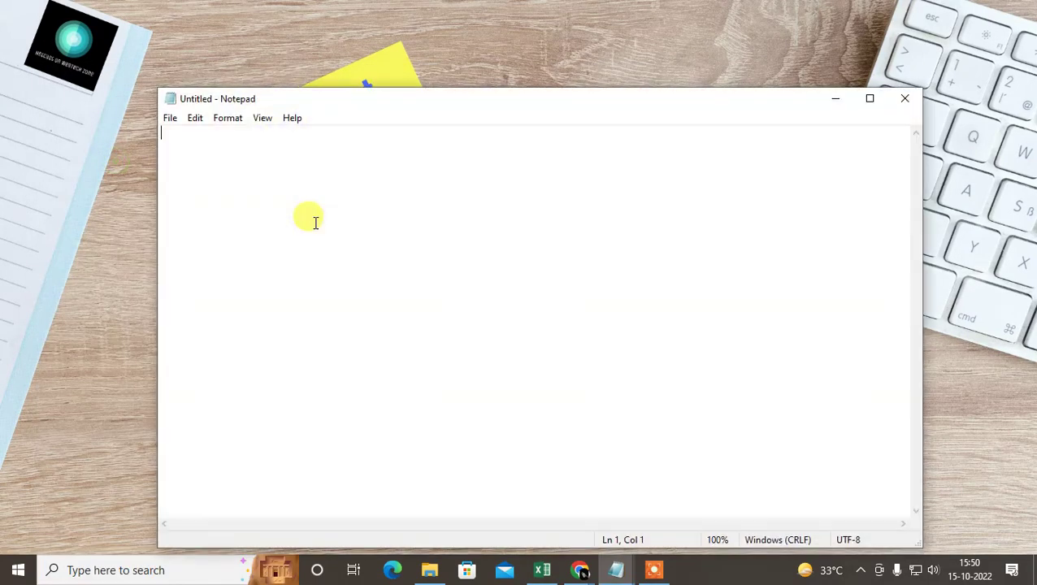
{"action": "left_click", "coordinate": [928, 79]}
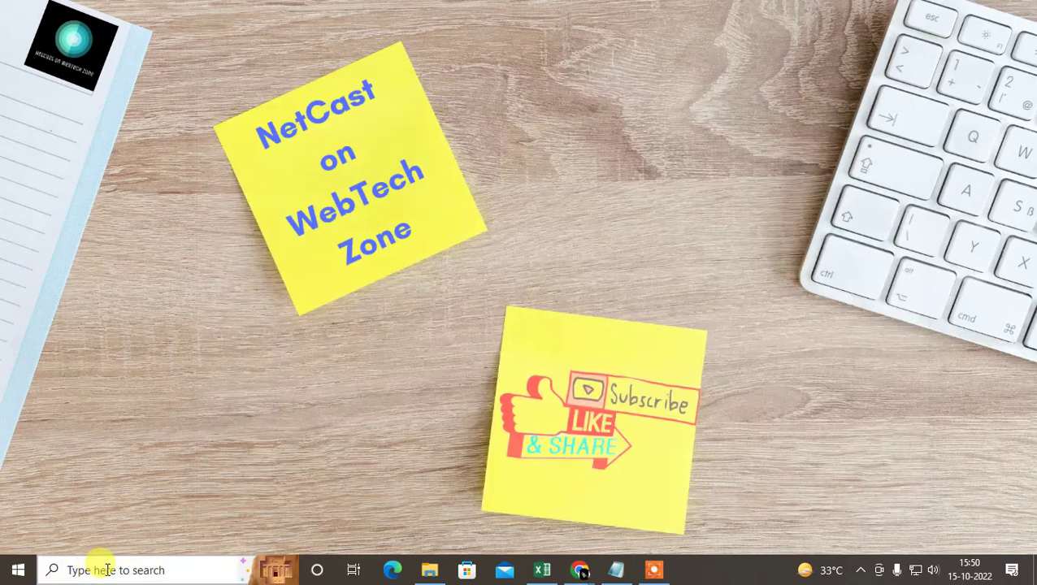
{"action": "left_click", "coordinate": [111, 570]}
{"action": "type", "text": "note"}
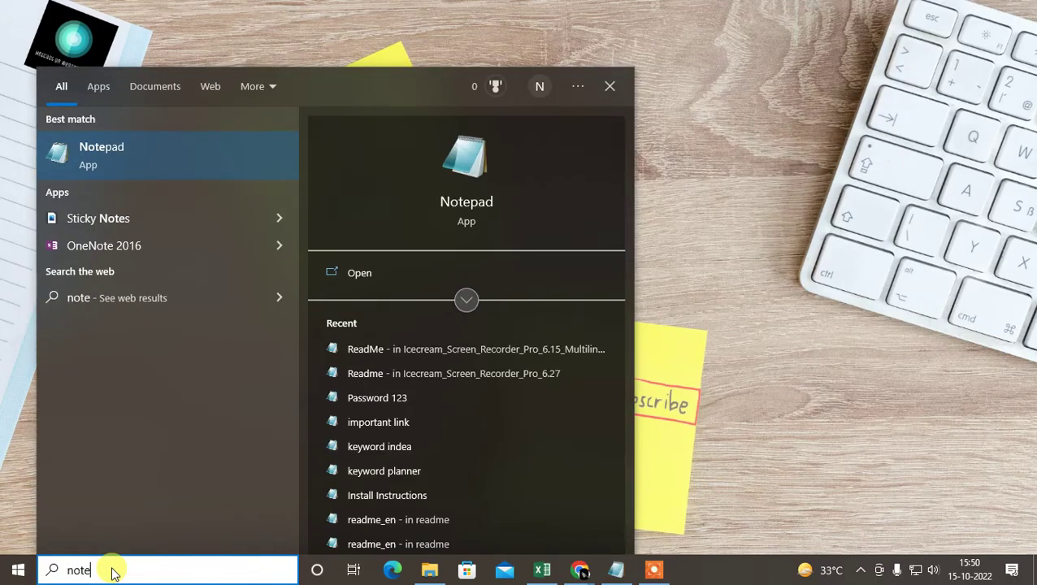
{"action": "right_click", "coordinate": [128, 156]}
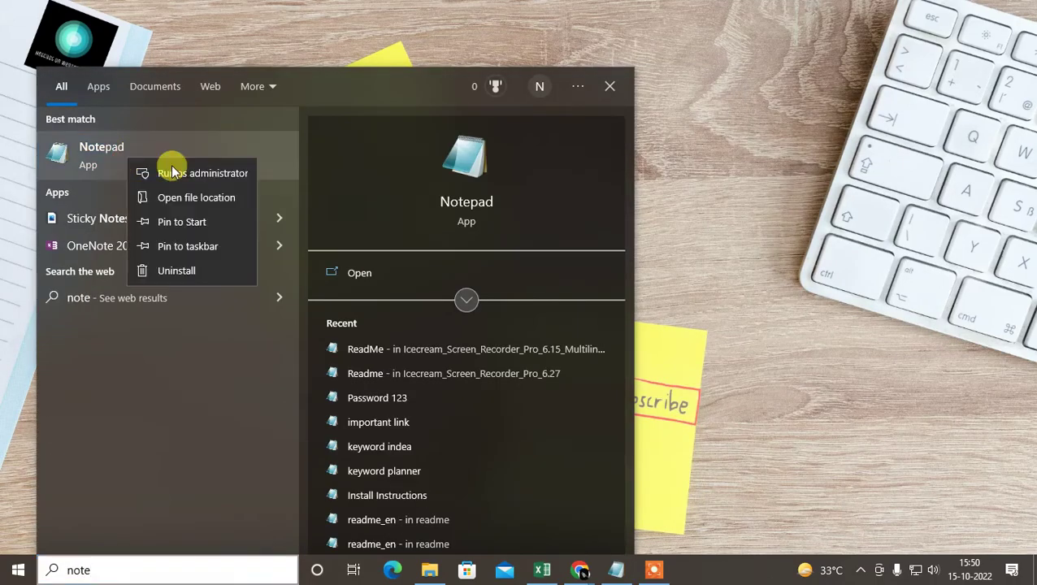
{"action": "left_click", "coordinate": [203, 177]}
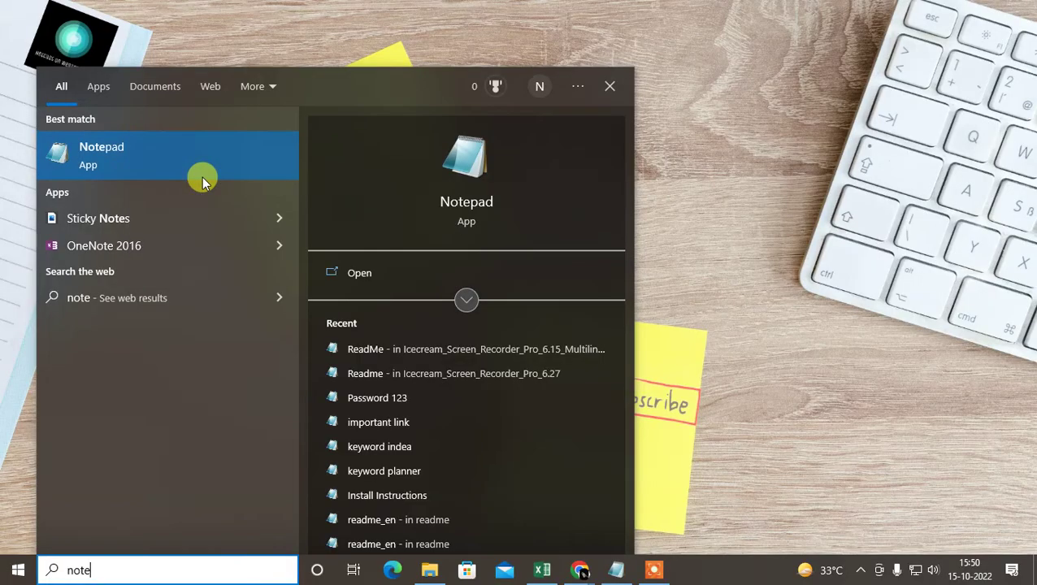
{"action": "left_click", "coordinate": [423, 371]}
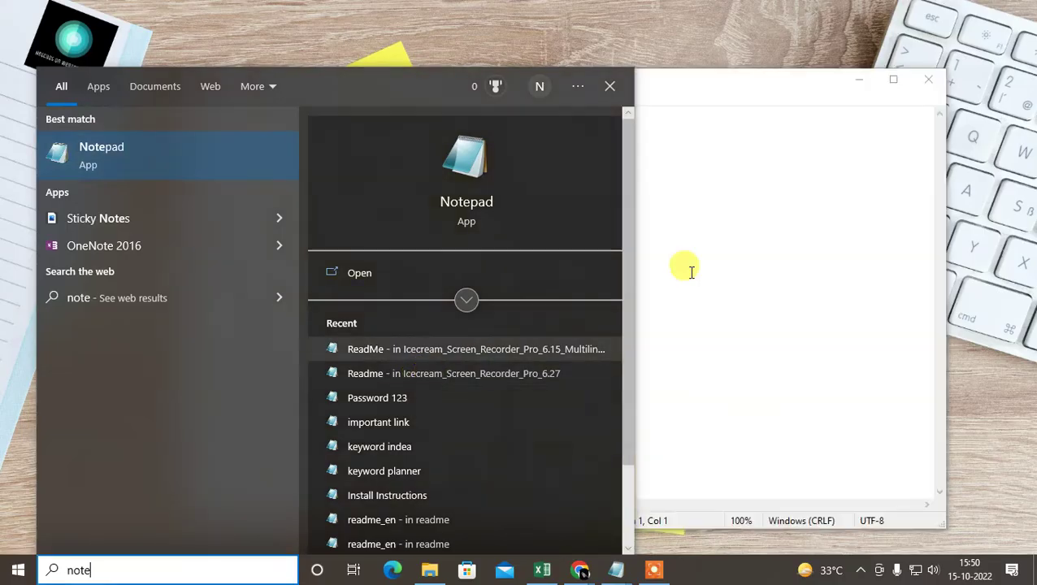
Start File > Open, browse toward the System32 folder, then dismiss the dialog
{"action": "left_click", "coordinate": [195, 99]}
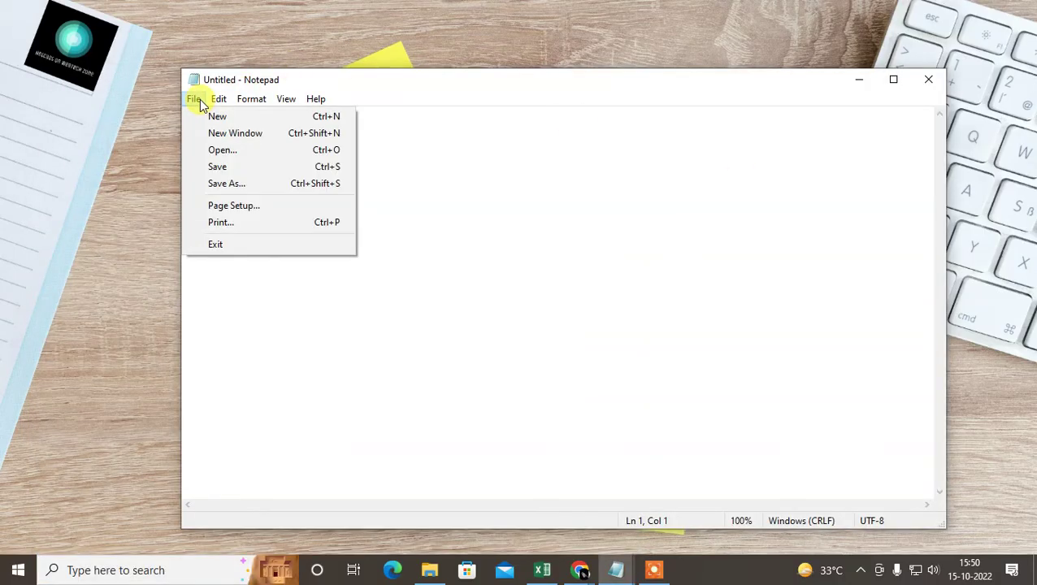
{"action": "left_click", "coordinate": [240, 152]}
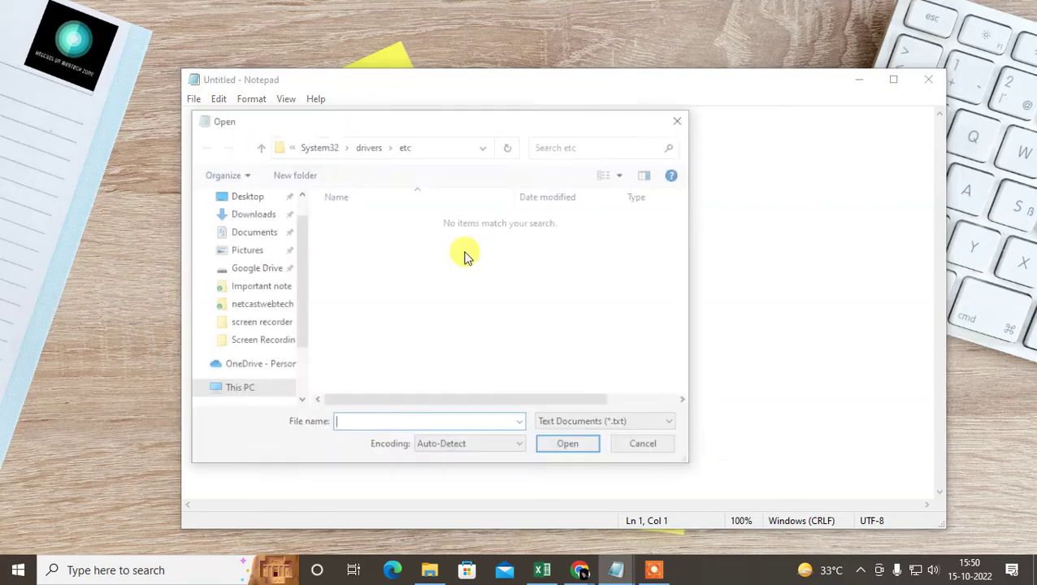
{"action": "left_click_drag", "start_coordinate": [380, 117], "coordinate": [375, 98]}
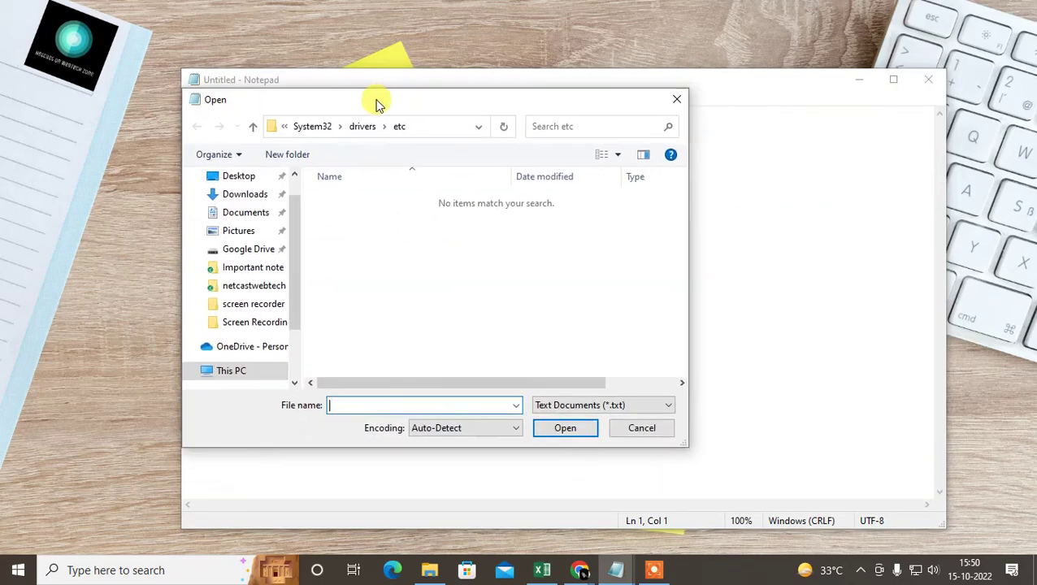
{"action": "left_click", "coordinate": [411, 128]}
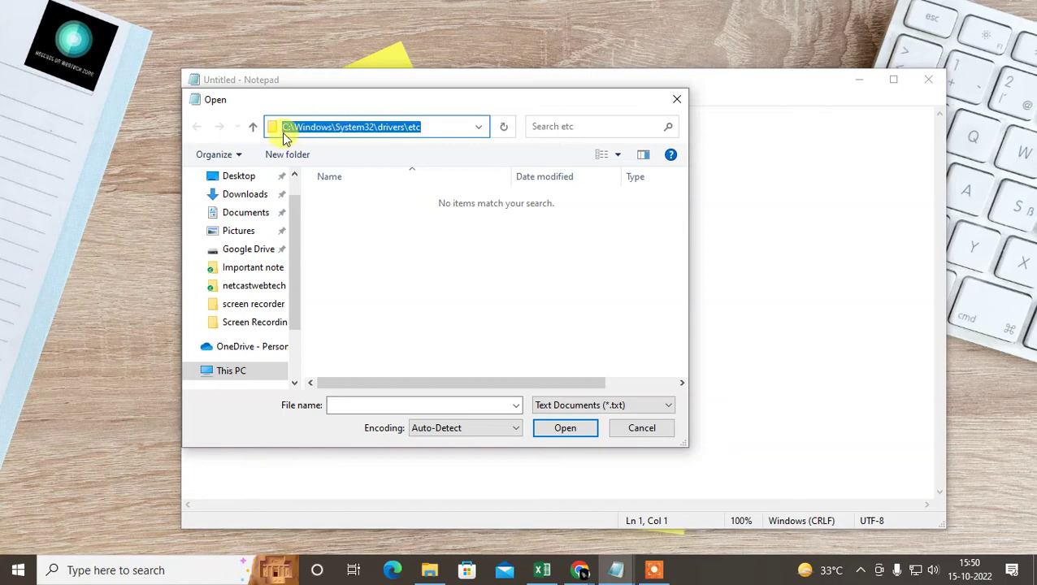
{"action": "left_click", "coordinate": [654, 569]}
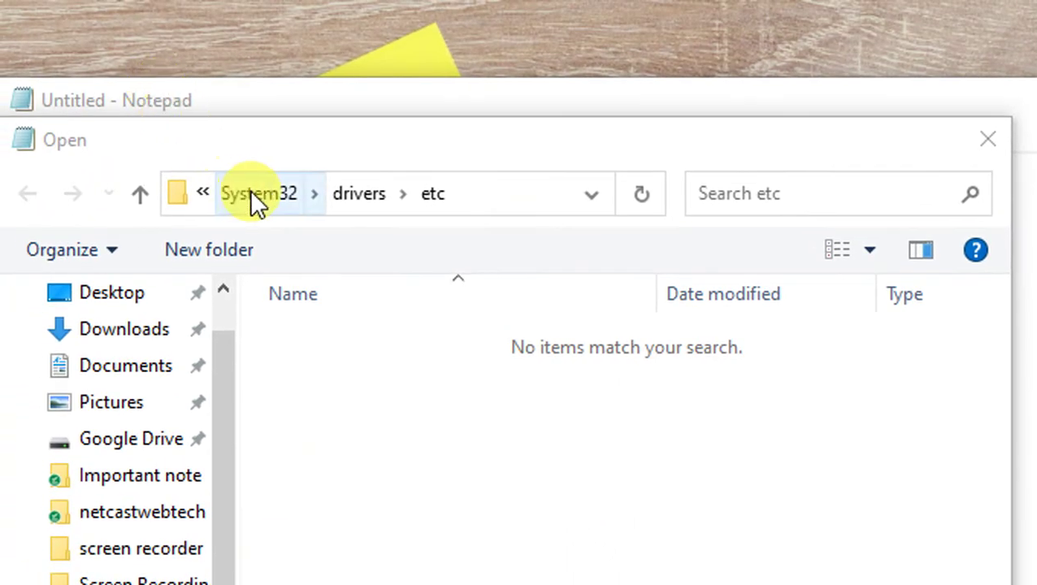
{"action": "left_click", "coordinate": [250, 191]}
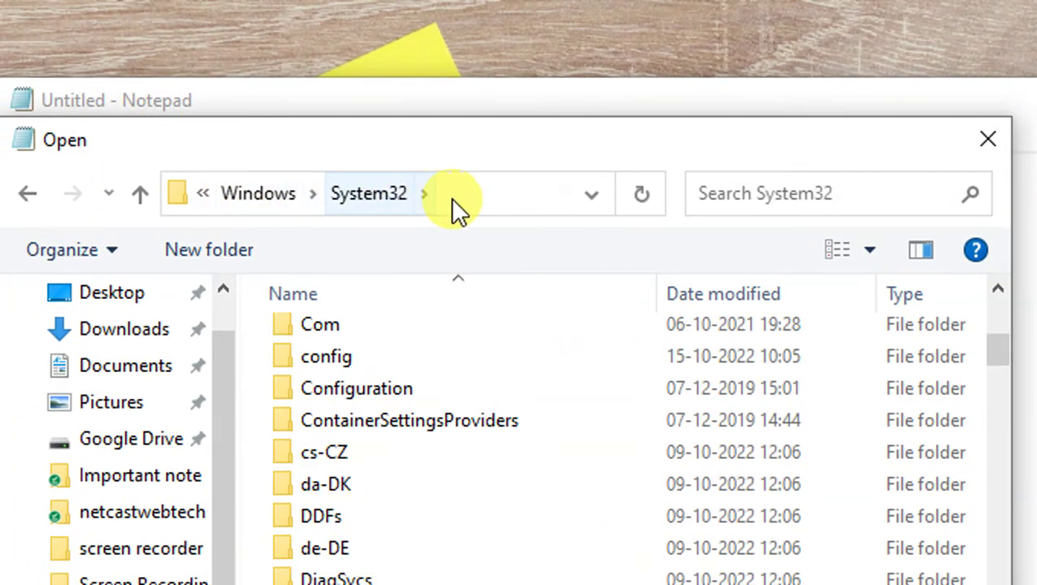
{"action": "left_click", "coordinate": [455, 196]}
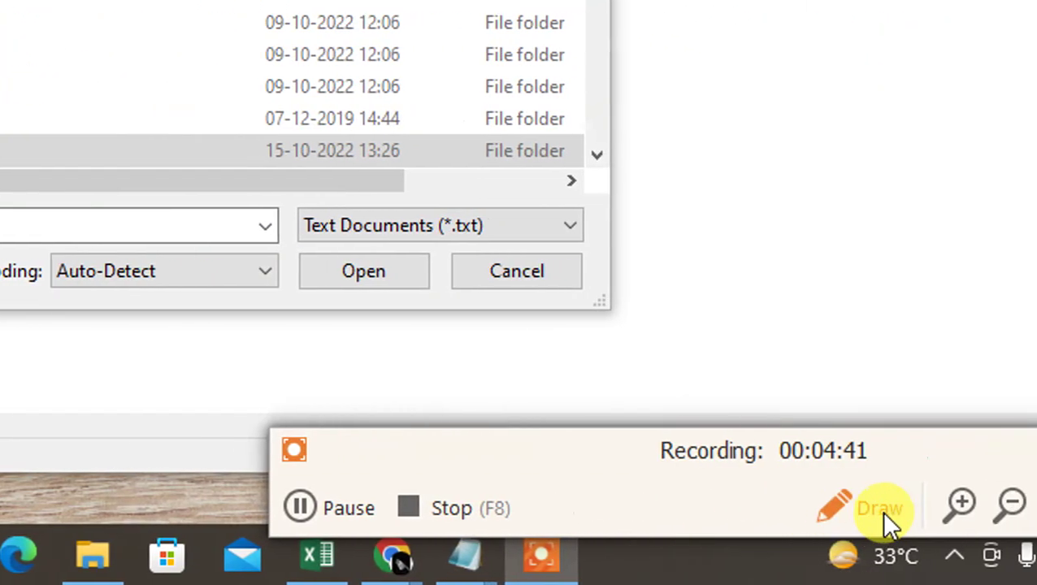
{"action": "left_click", "coordinate": [877, 508]}
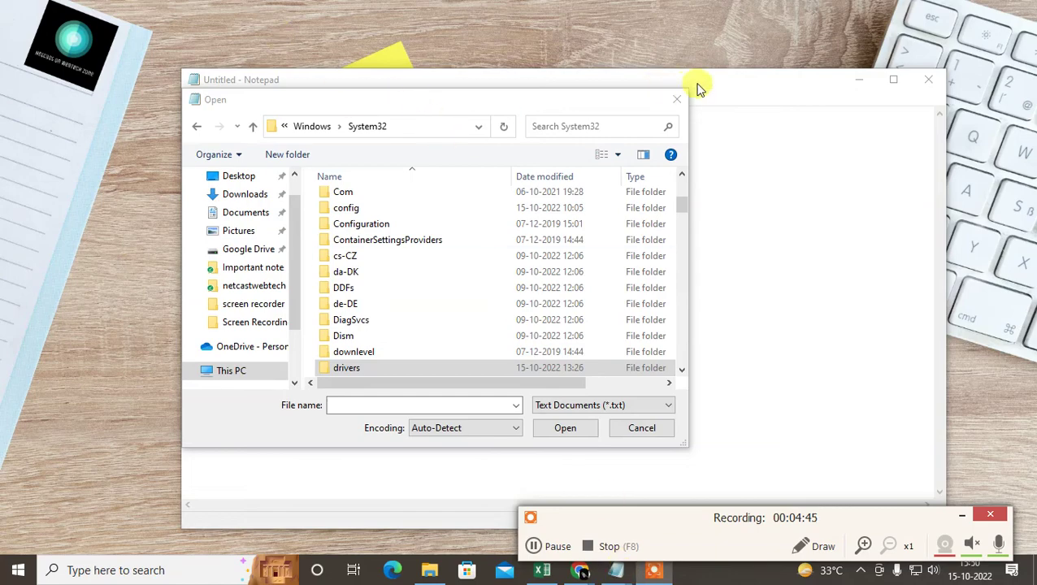
{"action": "left_click", "coordinate": [676, 99]}
Reopen the Open dialog in drivers\etc, switch to All Files, and open hosts
{"action": "left_click", "coordinate": [191, 99]}
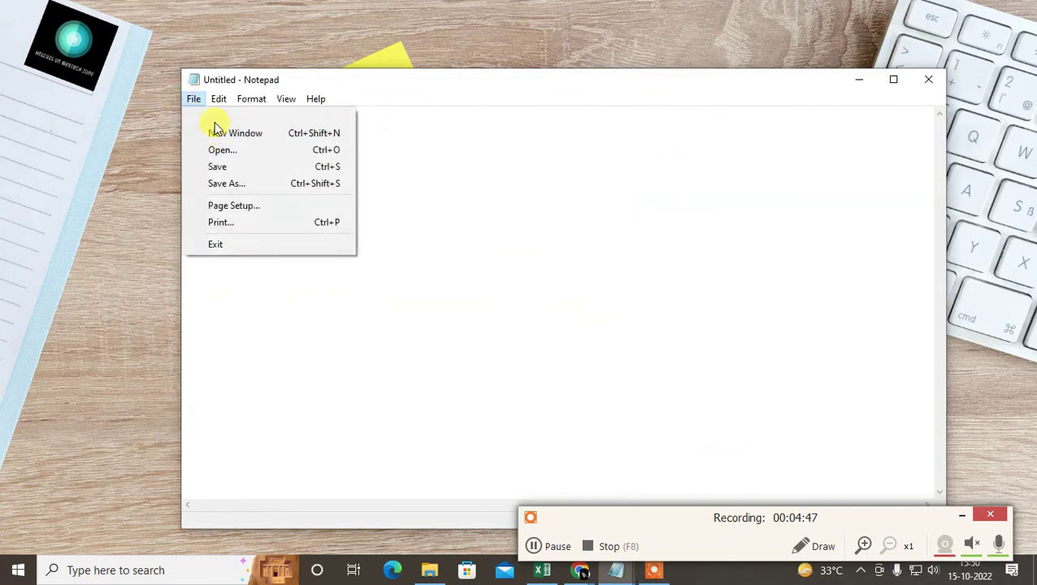
{"action": "left_click", "coordinate": [220, 149]}
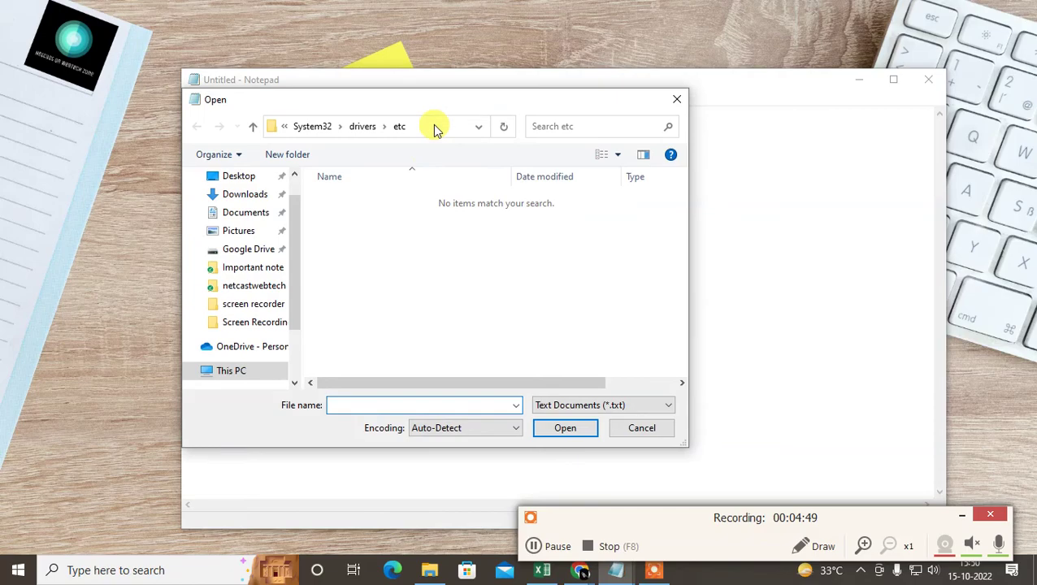
{"action": "left_click", "coordinate": [863, 545]}
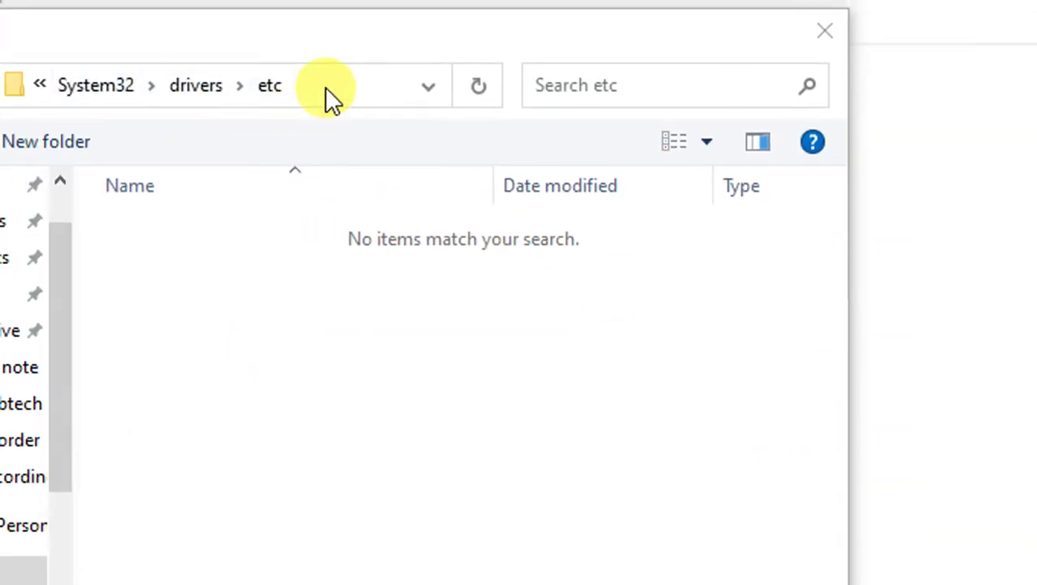
{"action": "left_click", "coordinate": [324, 87]}
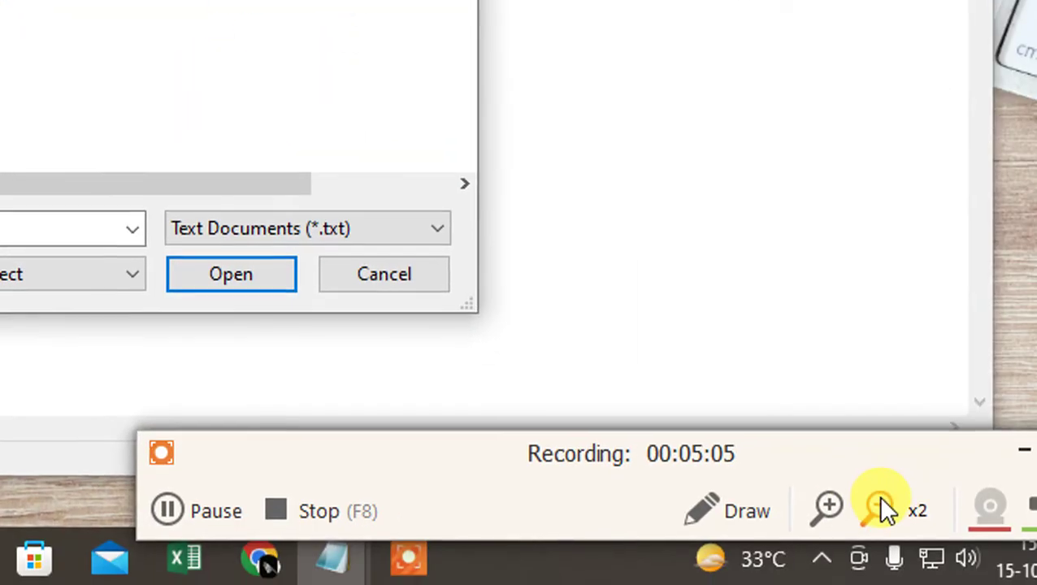
{"action": "left_click", "coordinate": [880, 497]}
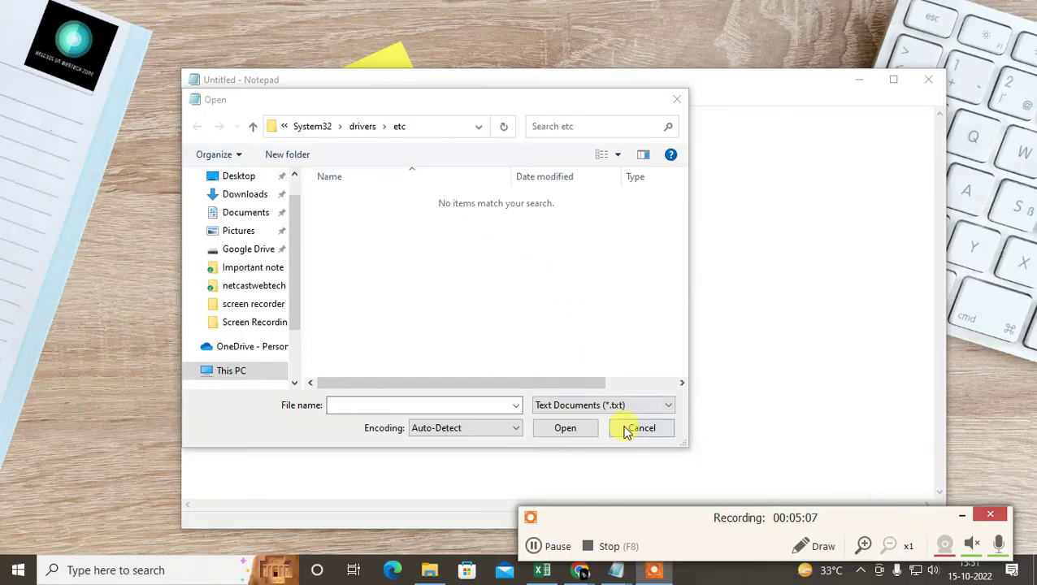
{"action": "left_click", "coordinate": [584, 406]}
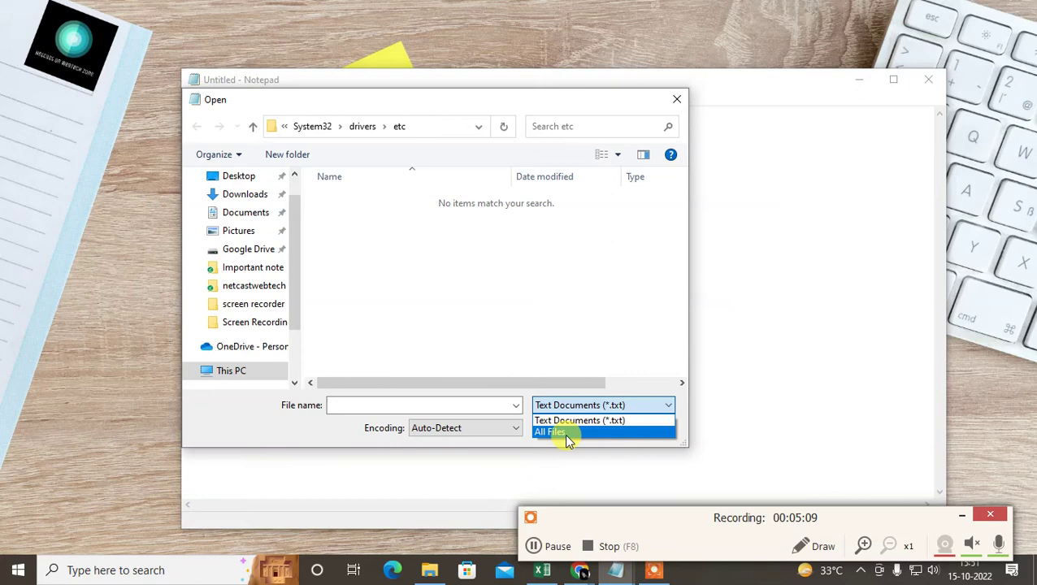
{"action": "left_click", "coordinate": [561, 432]}
{"action": "left_click", "coordinate": [343, 202]}
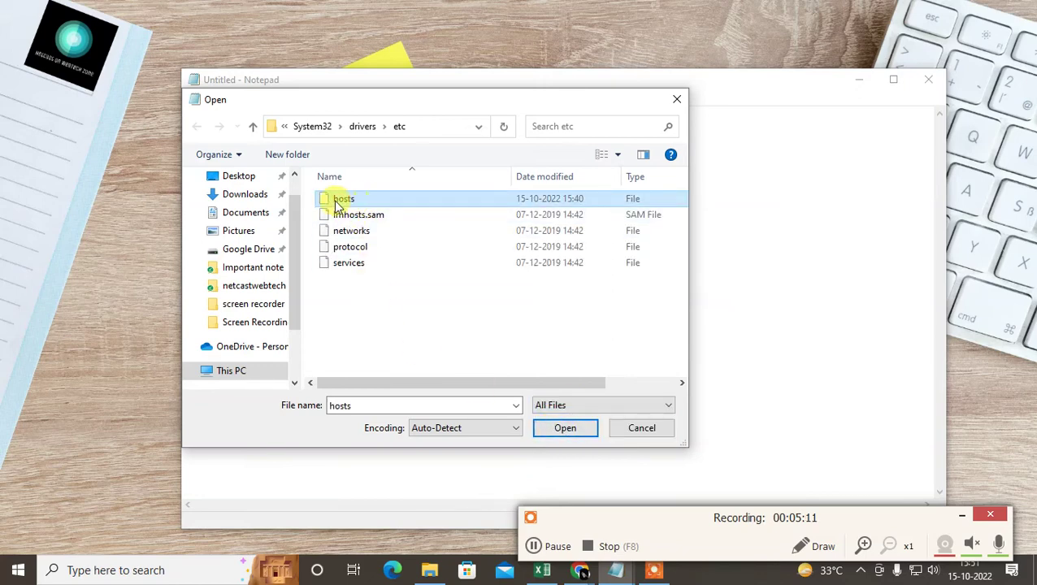
{"action": "left_click", "coordinate": [559, 434]}
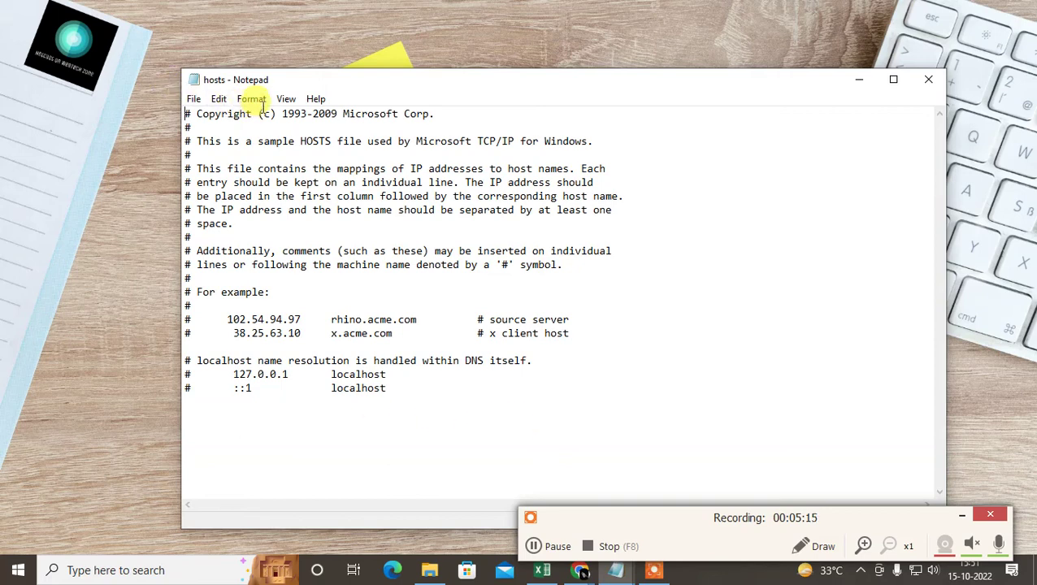
Add a new line at the end of the hosts file and paste 127.0.0.1 on it
{"action": "left_click", "coordinate": [399, 387]}
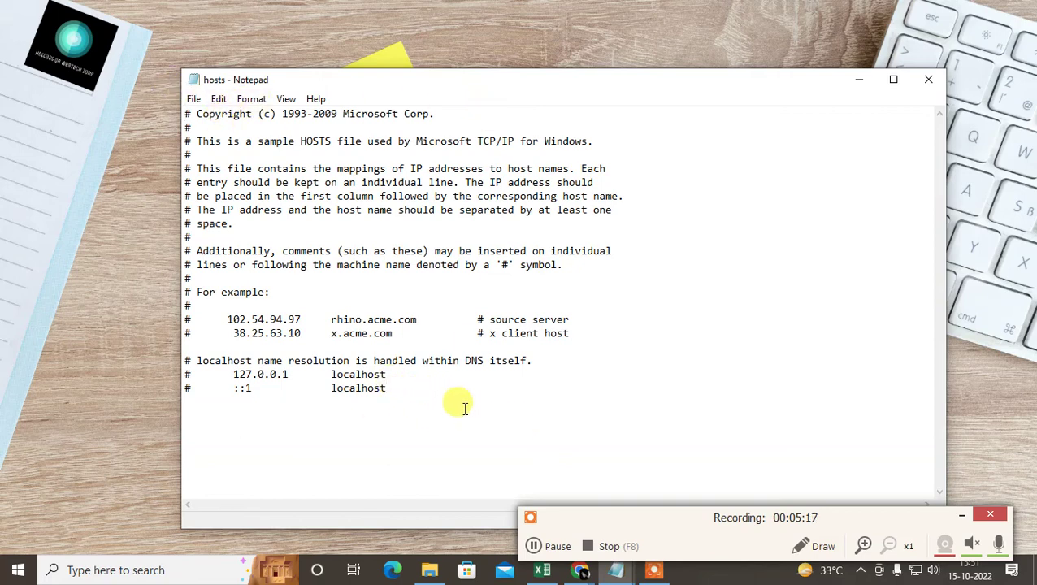
{"action": "key", "text": "Return"}
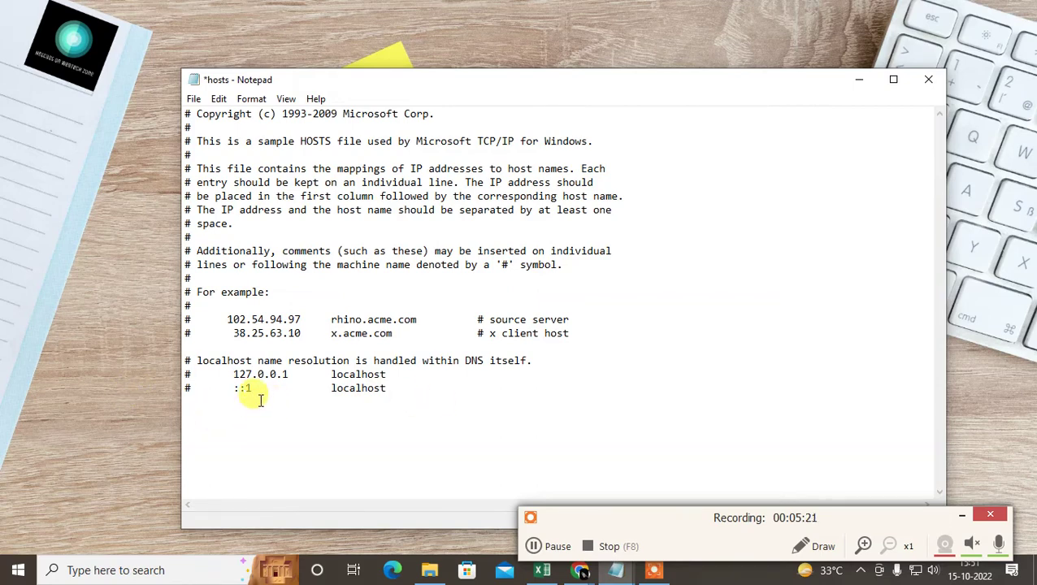
{"action": "left_click_drag", "start_coordinate": [287, 374], "coordinate": [217, 374]}
{"action": "key", "text": "ctrl+c"}
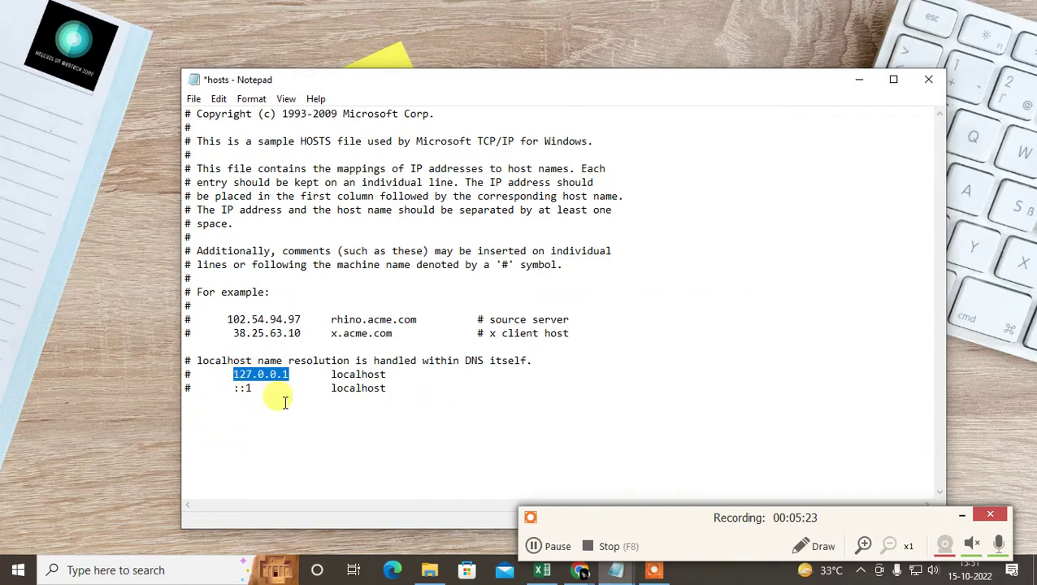
{"action": "left_click", "coordinate": [215, 413]}
{"action": "key", "text": "ctrl+v"}
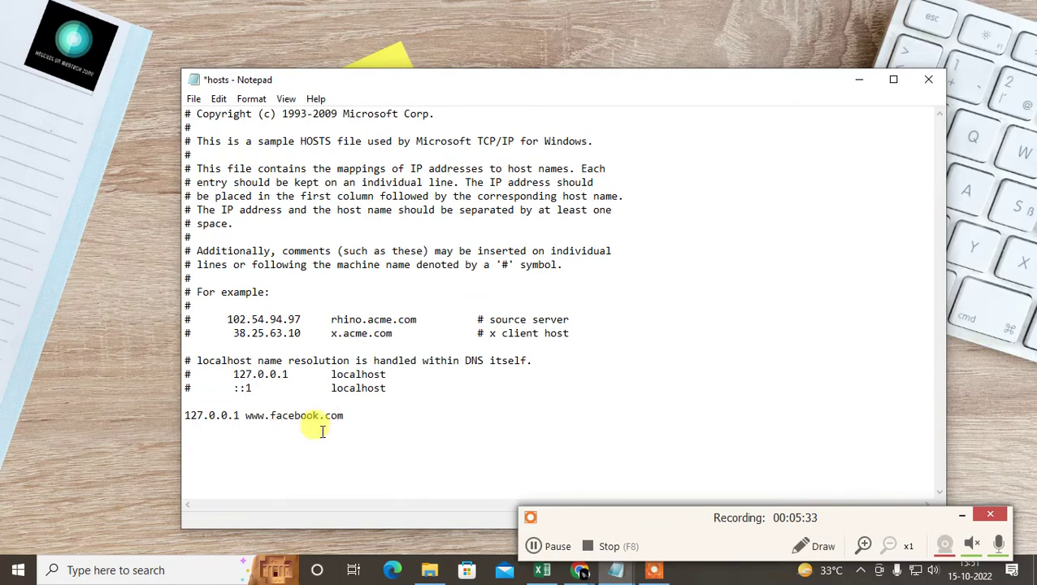
{"action": "left_click", "coordinate": [247, 415]}
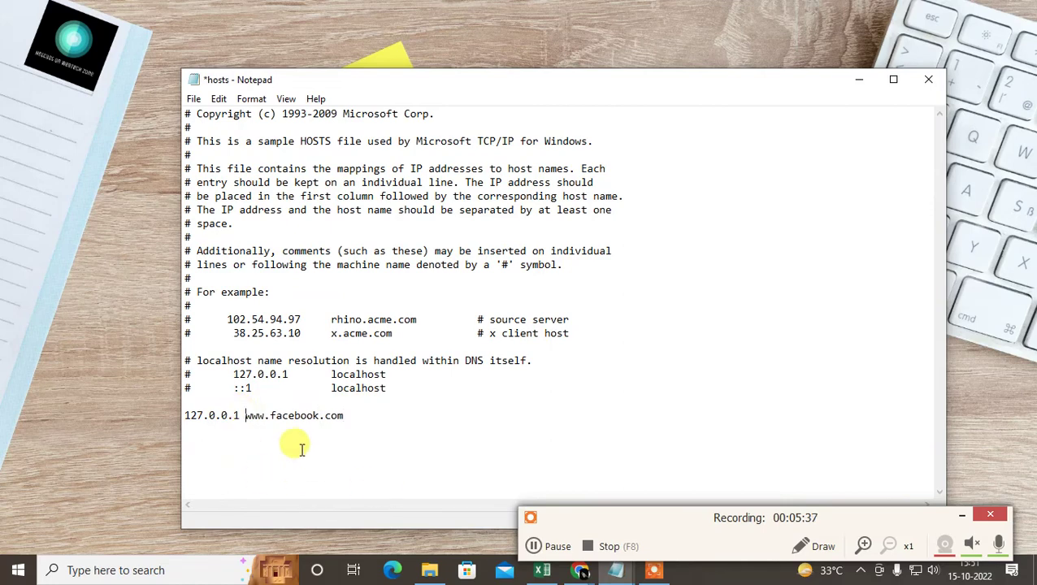
{"action": "left_click", "coordinate": [281, 415]}
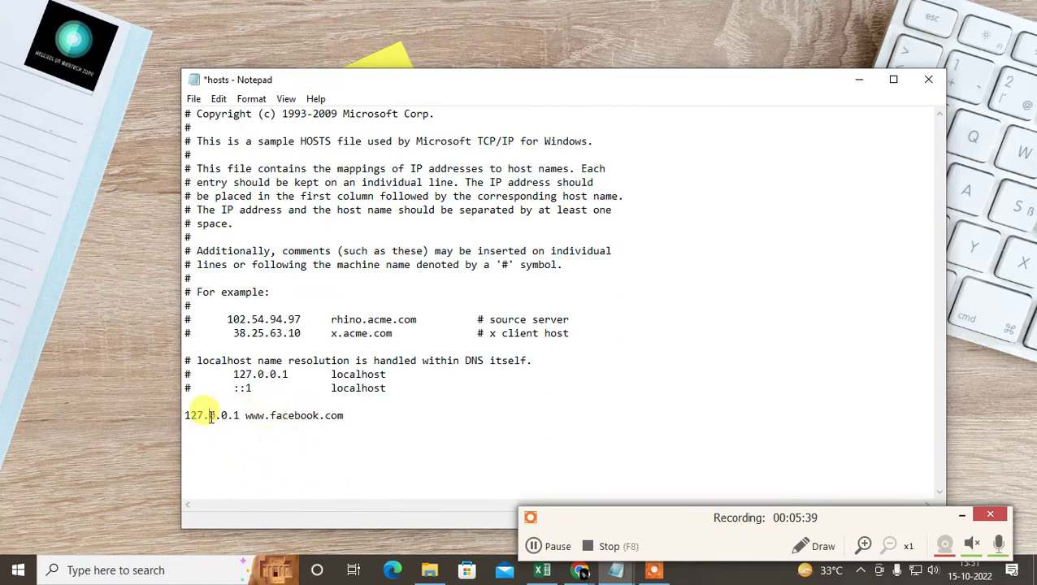
{"action": "left_click_drag", "start_coordinate": [176, 417], "coordinate": [204, 419]}
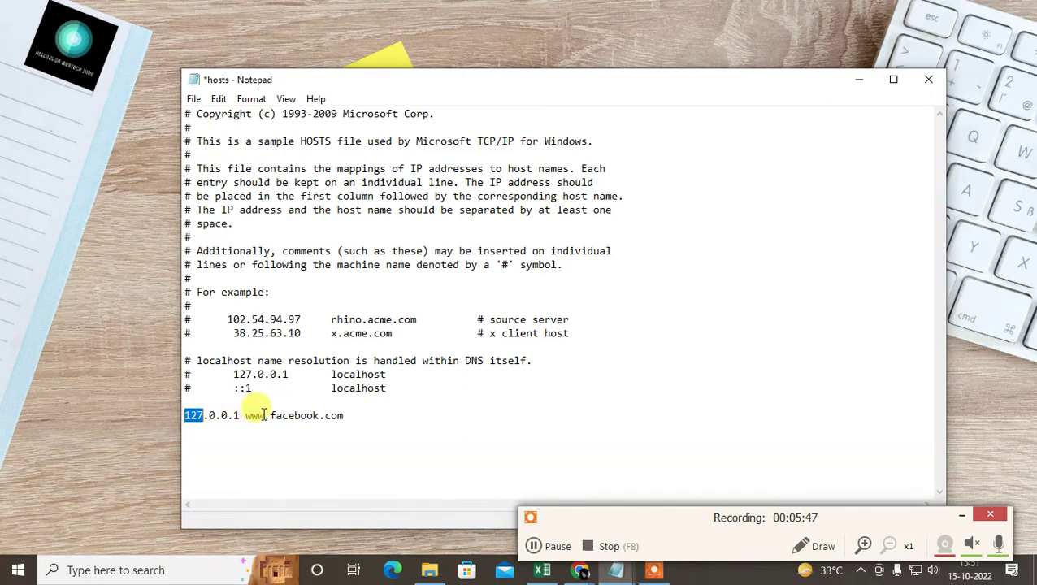
{"action": "left_click_drag", "start_coordinate": [313, 416], "coordinate": [403, 414]}
{"action": "left_click", "coordinate": [412, 423]}
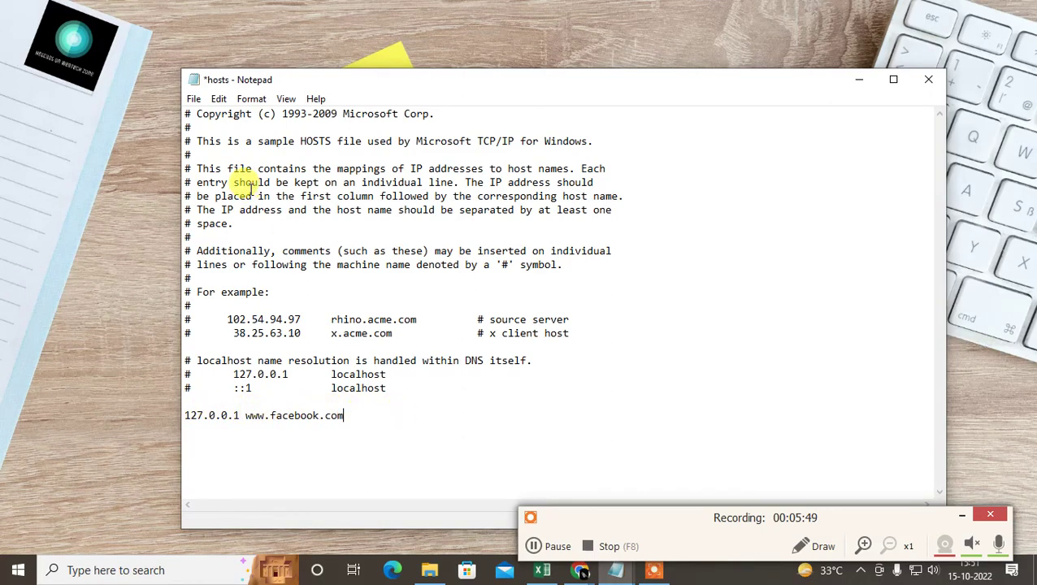
Save the edited hosts file via the File menu and return to its window
{"action": "left_click", "coordinate": [194, 98]}
{"action": "left_click", "coordinate": [221, 167]}
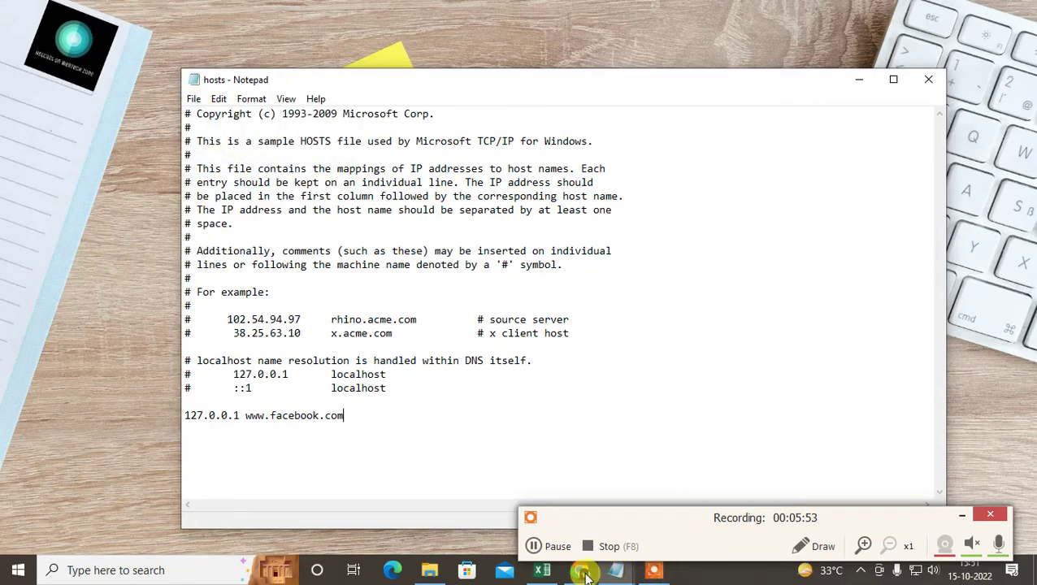
{"action": "left_click", "coordinate": [583, 572]}
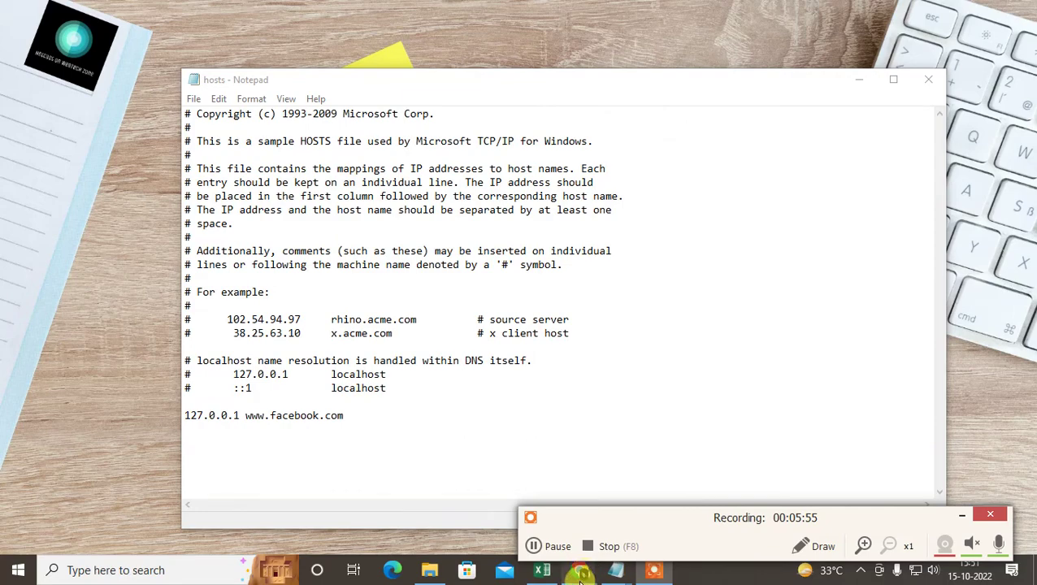
{"action": "left_click", "coordinate": [961, 515]}
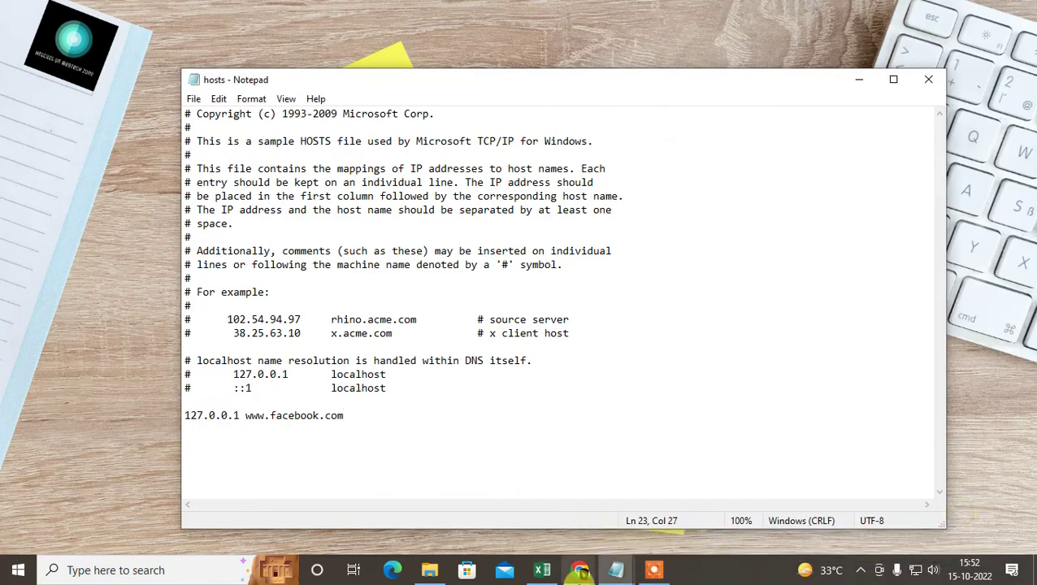
Close Notepad, switch to Chrome and load facebook.com in a new tab
{"action": "left_click", "coordinate": [928, 79]}
{"action": "mouse_move", "coordinate": [577, 569]}
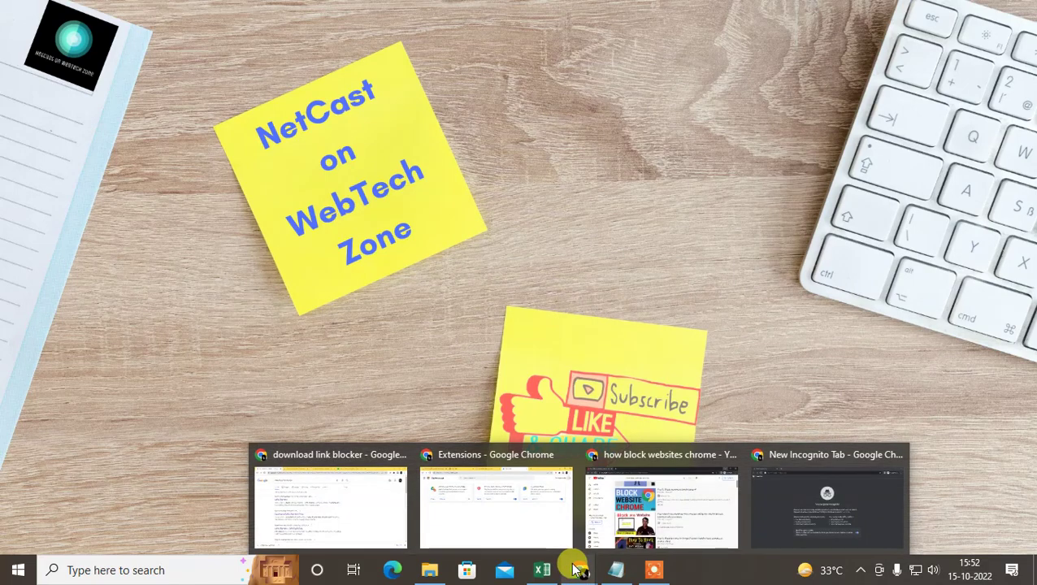
{"action": "left_click", "coordinate": [533, 526]}
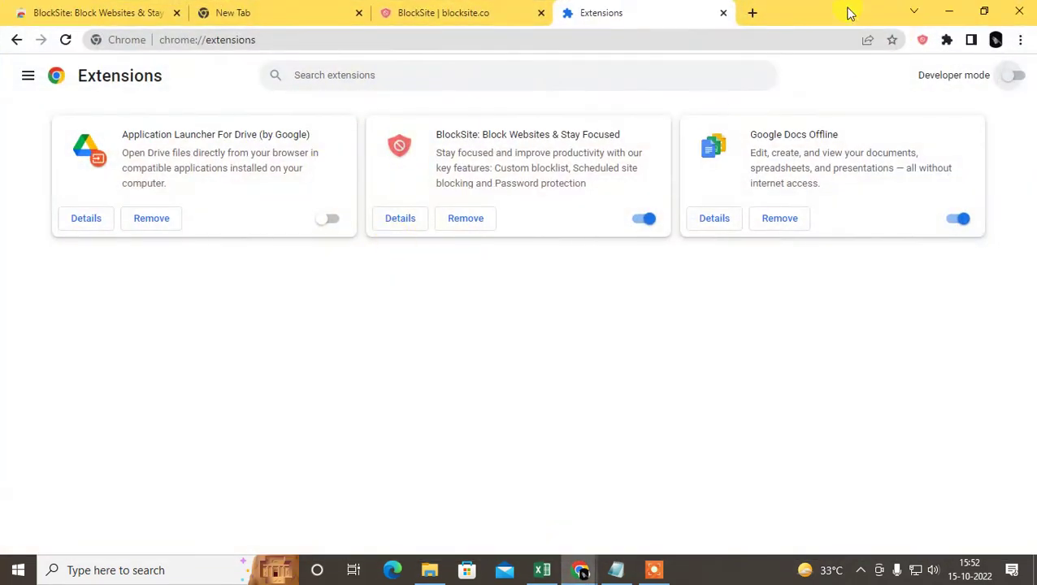
{"action": "left_click", "coordinate": [758, 15]}
{"action": "type", "text": "fa"}
{"action": "key", "text": "Return"}
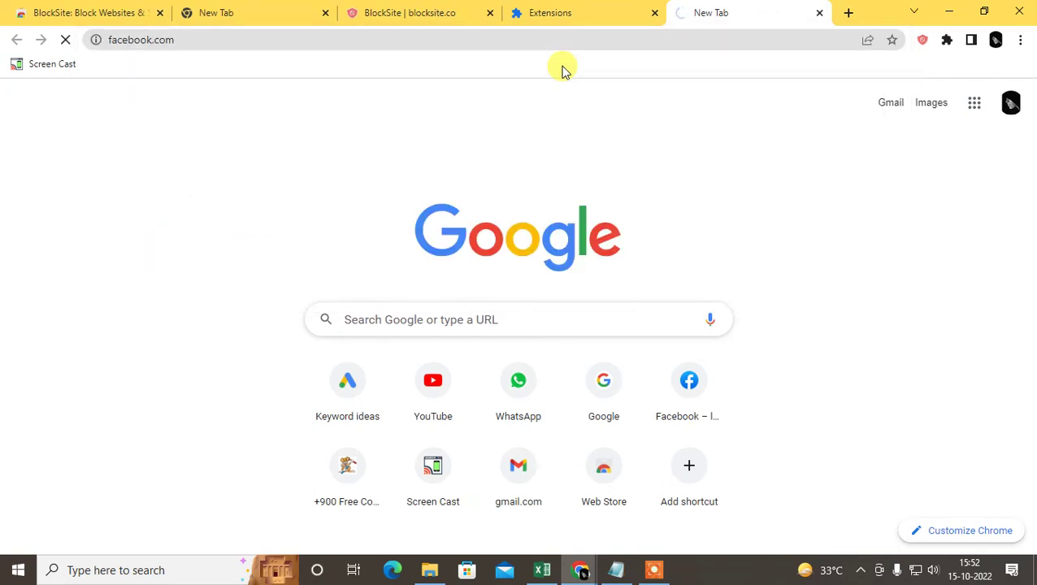
Load google.com in another new tab and open Gmail from it
{"action": "left_click", "coordinate": [850, 15]}
{"action": "type", "text": "goog"}
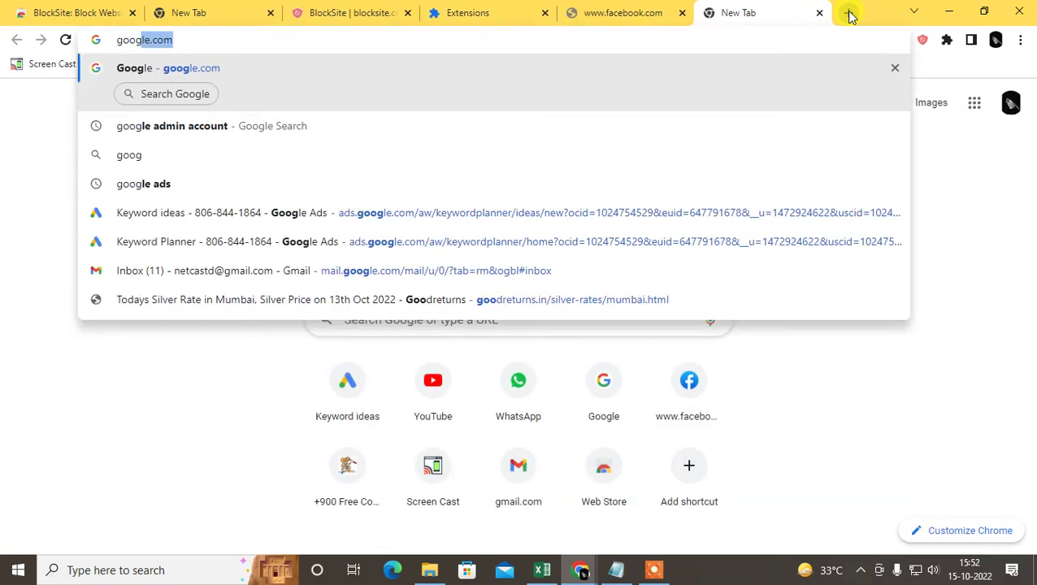
{"action": "key", "text": "Return"}
{"action": "left_click", "coordinate": [608, 11]}
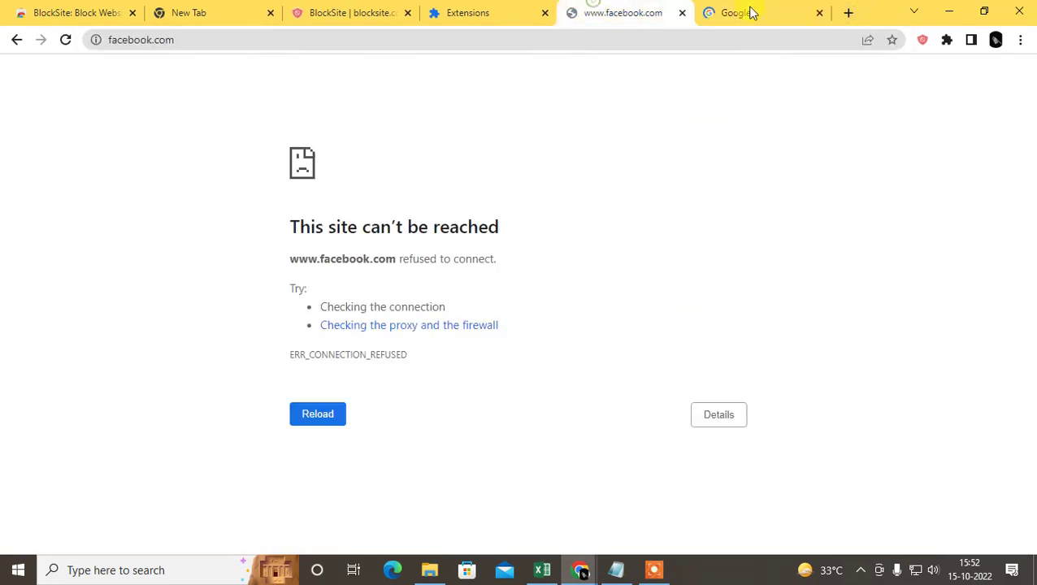
{"action": "left_click", "coordinate": [751, 14]}
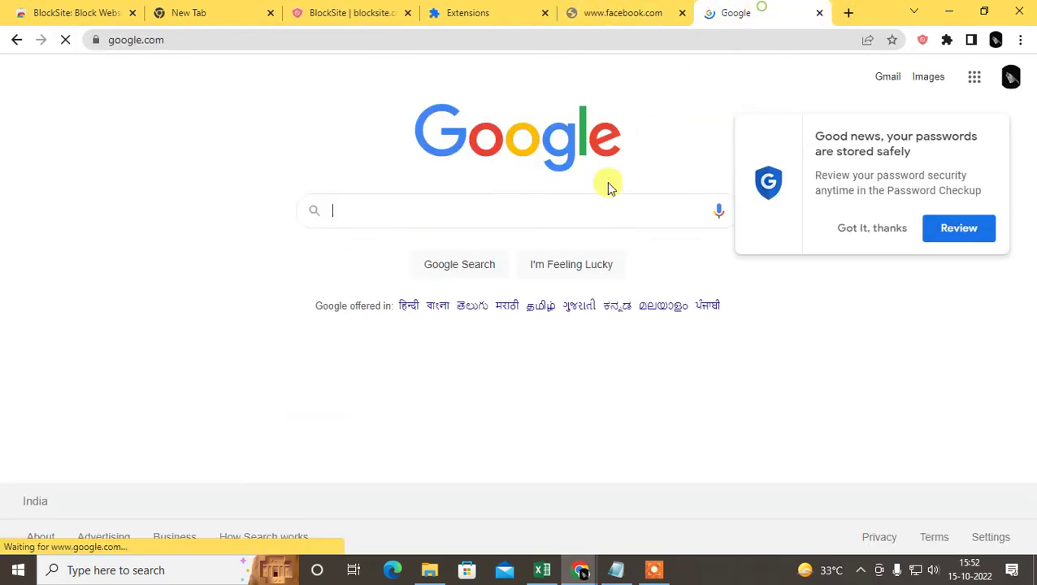
{"action": "left_click", "coordinate": [888, 78]}
Reload facebook.com and confirm it shows 'This site can't be reached'
{"action": "left_click", "coordinate": [641, 10]}
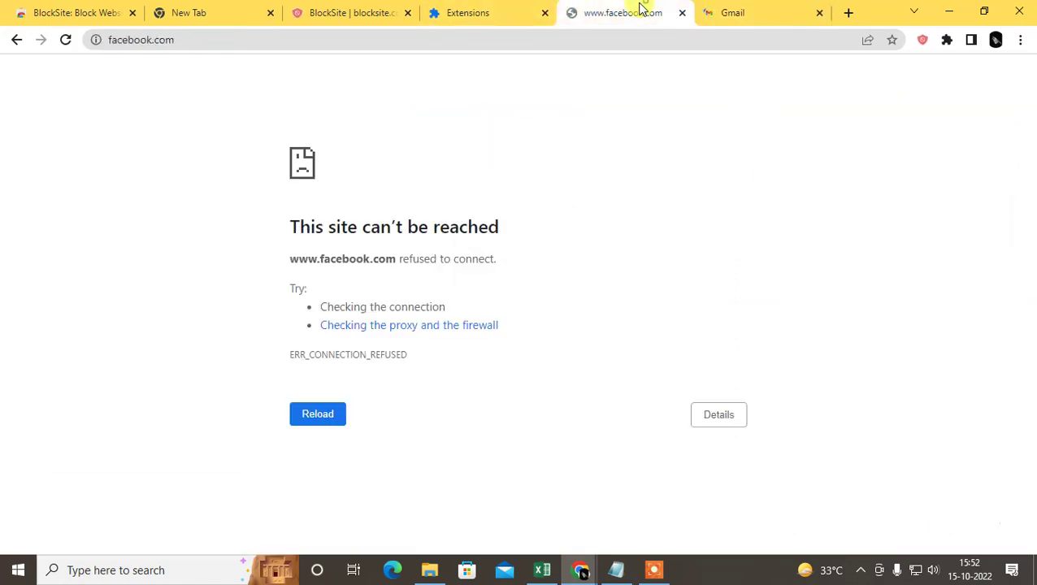
{"action": "left_click", "coordinate": [376, 40]}
{"action": "key", "text": "ctrl+a"}
{"action": "type", "text": "f"}
{"action": "key", "text": "Return"}
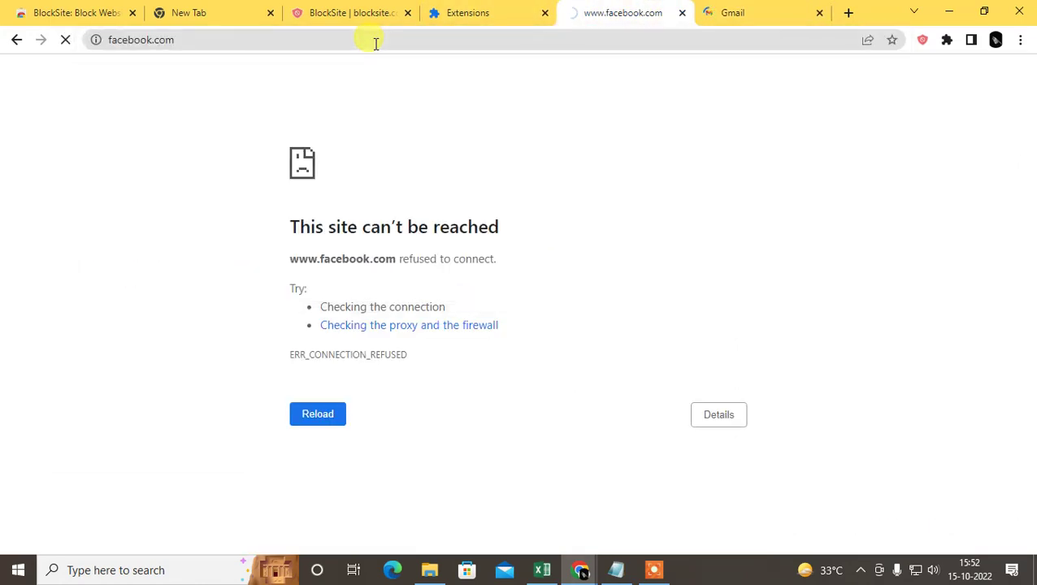